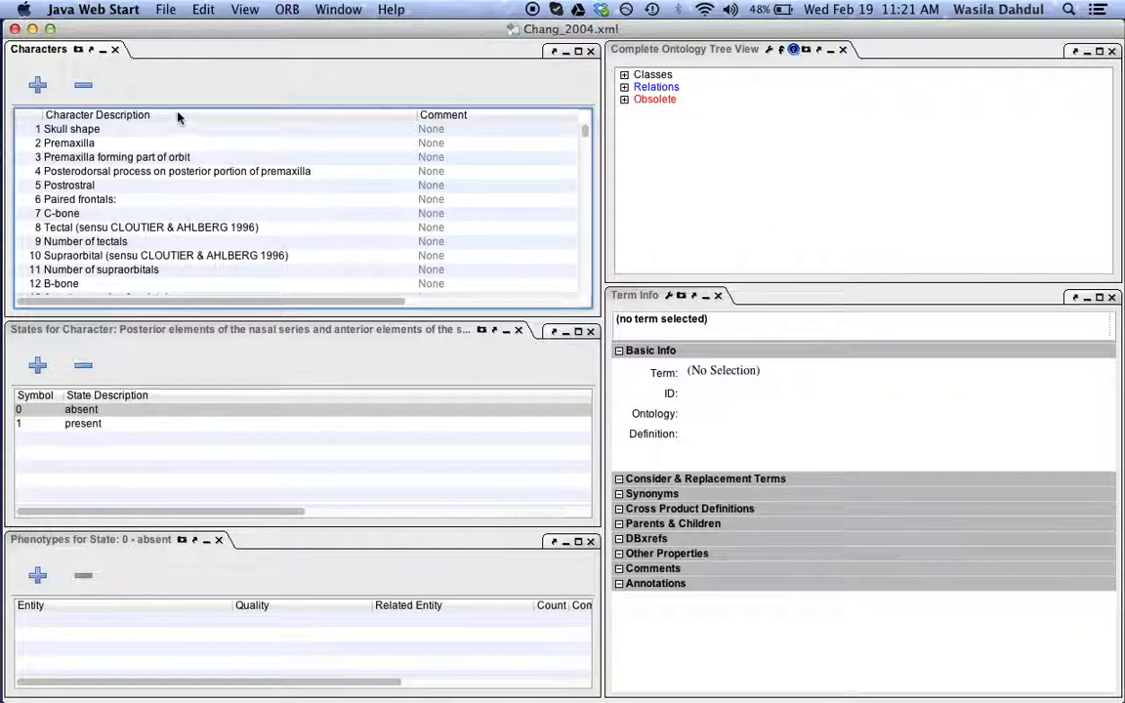
left_click(166, 12)
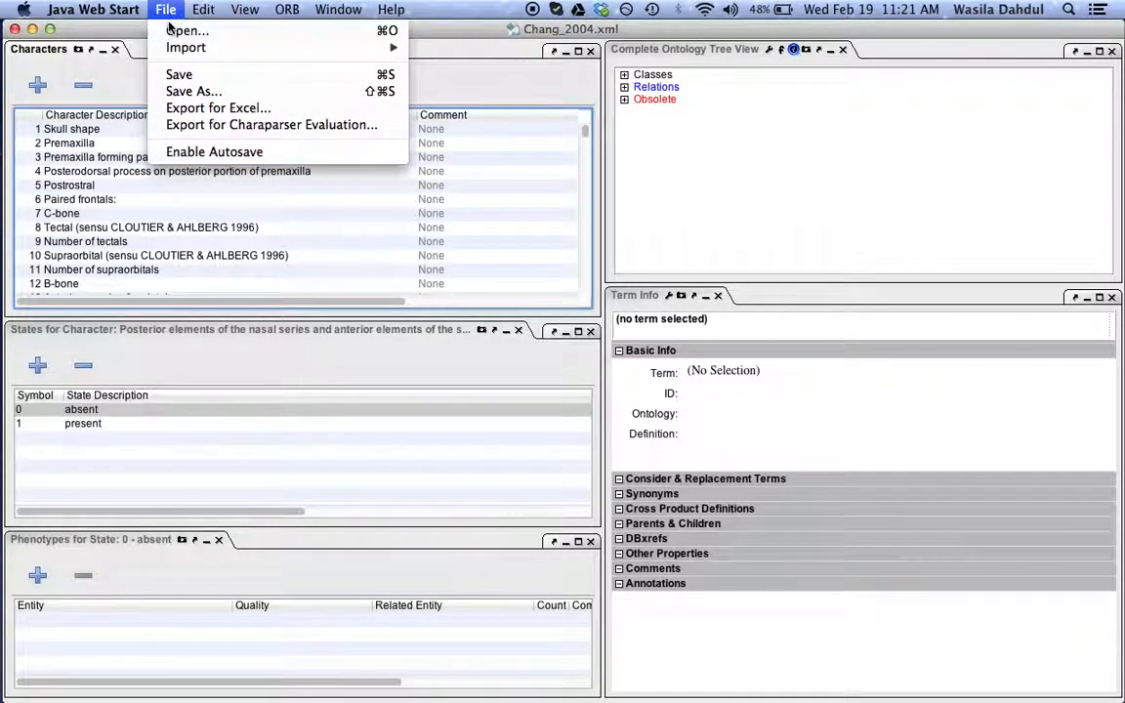
left_click(173, 34)
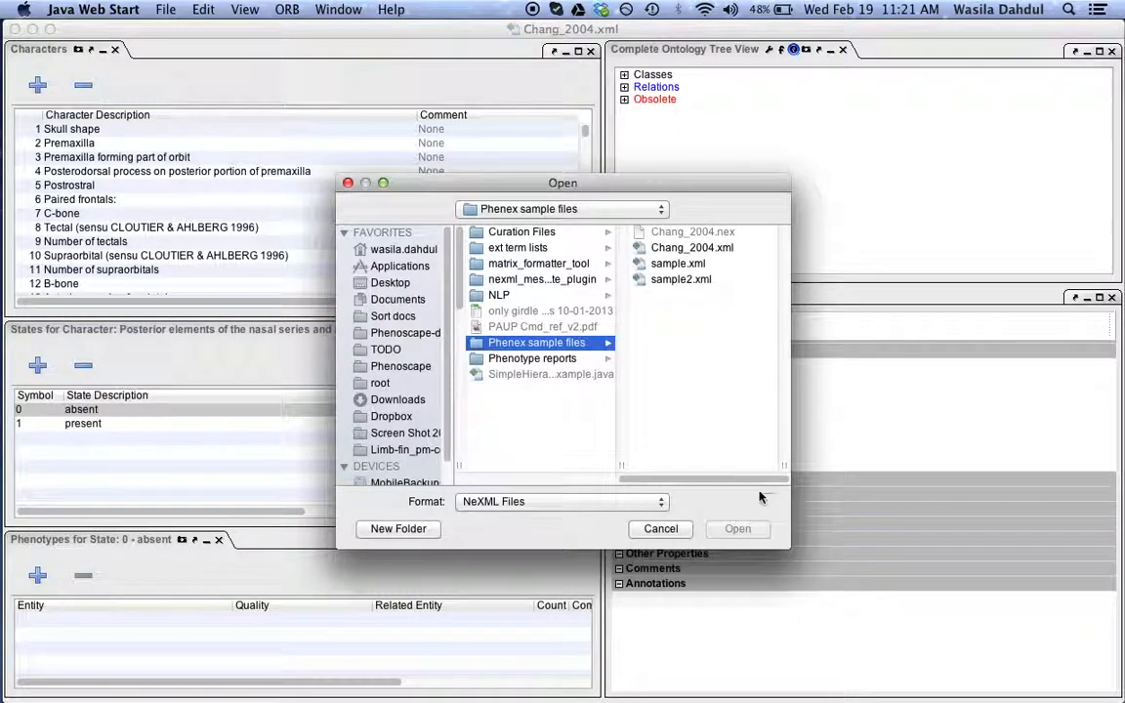
left_click(656, 529)
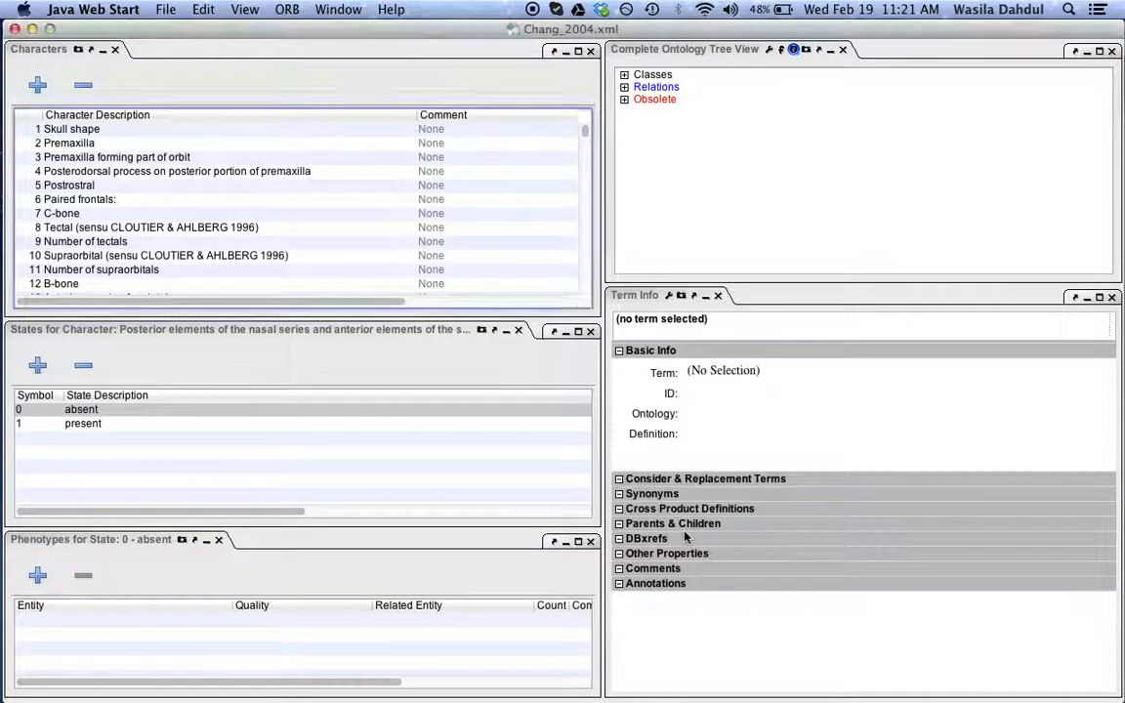
Try editing the description of character 1, Skull shape, with random placeholder text
left_click(162, 131)
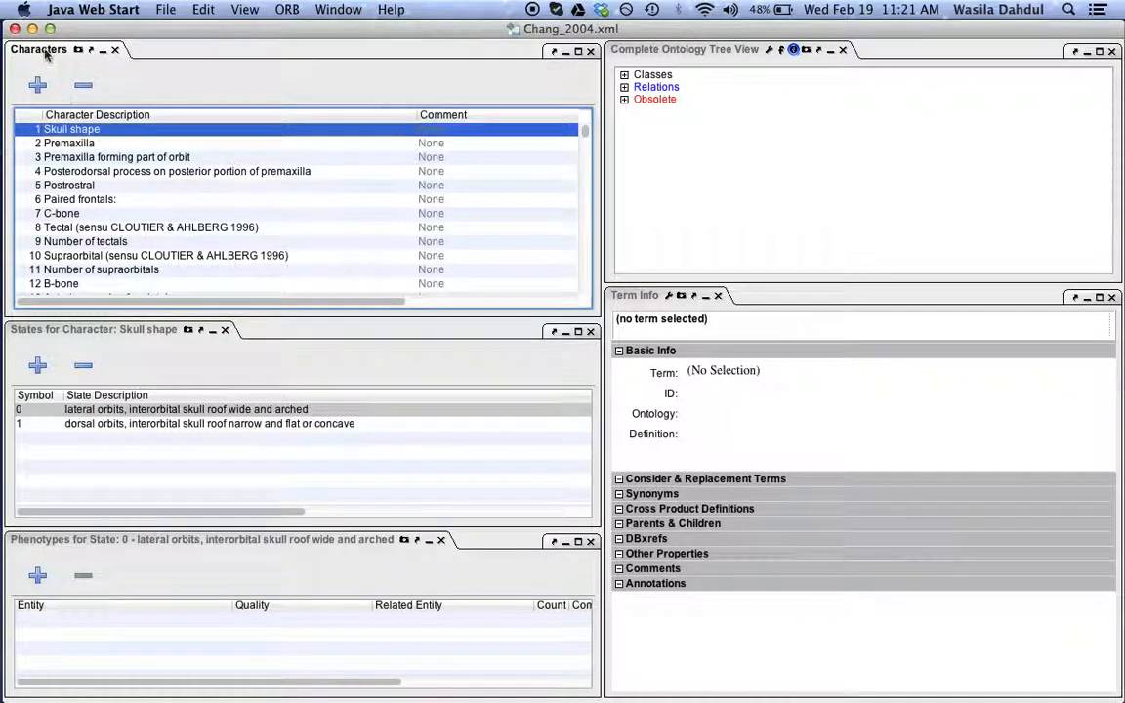
double_click(127, 132)
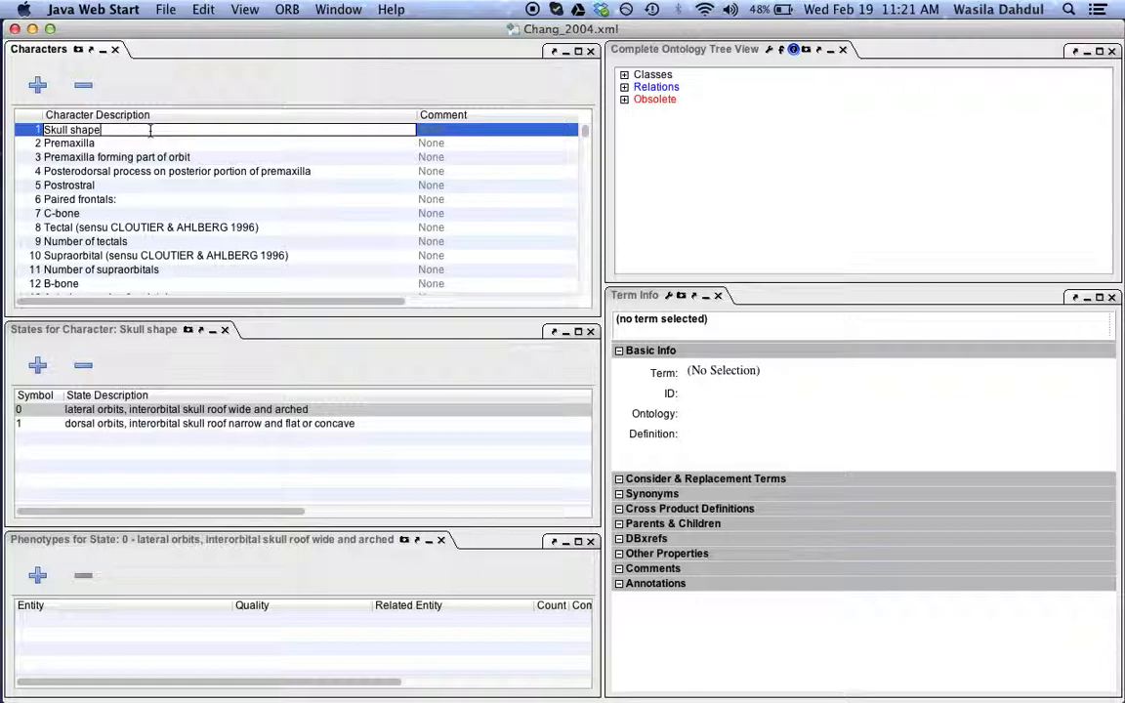
type(";aslkDJalksdj")
key("Escape")
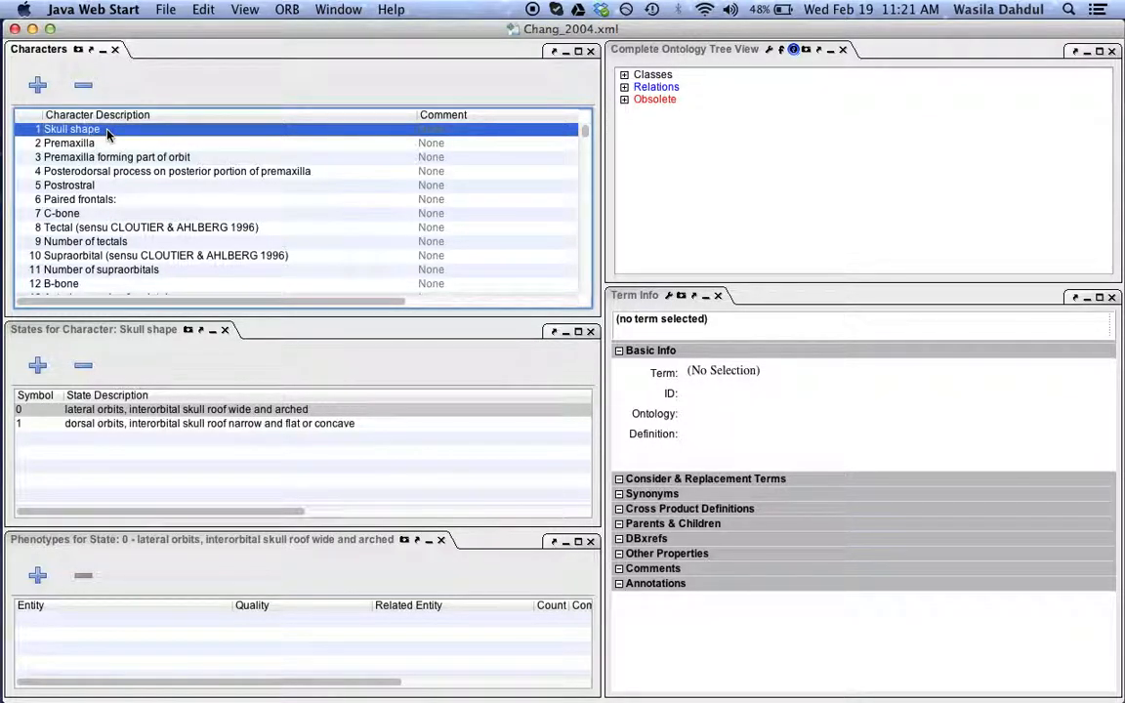
Review the states listed for the Skull shape character and for the Premaxilla character, along with their phenotype lists
left_click(164, 414)
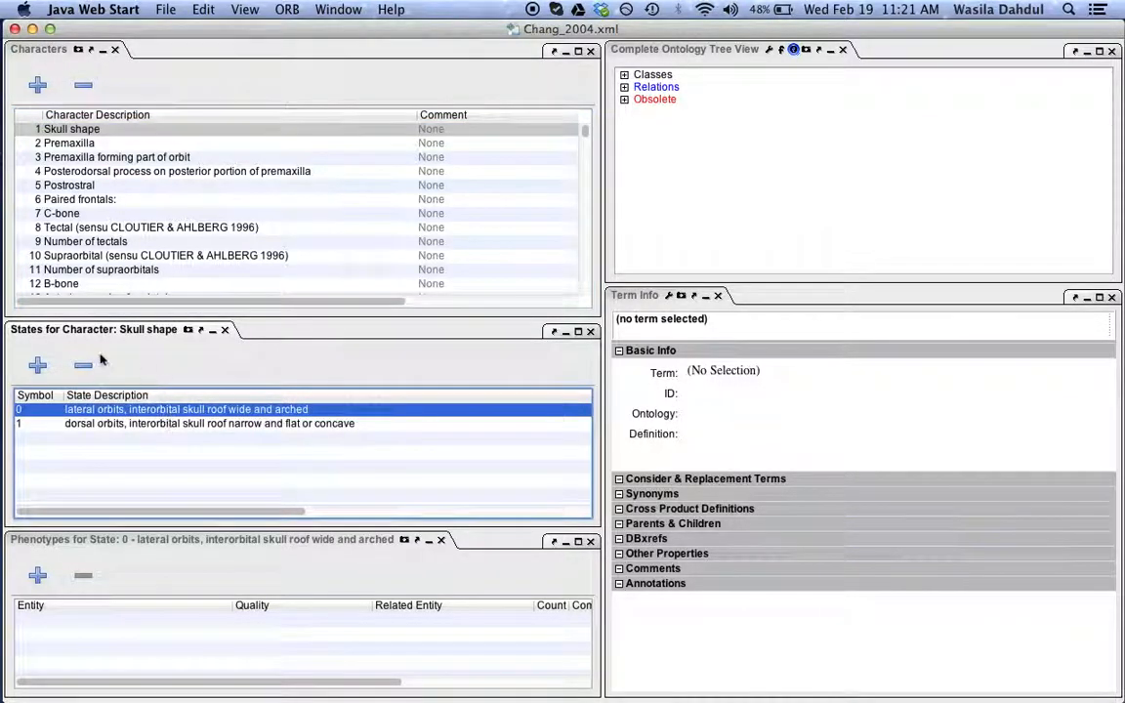
left_click(159, 424)
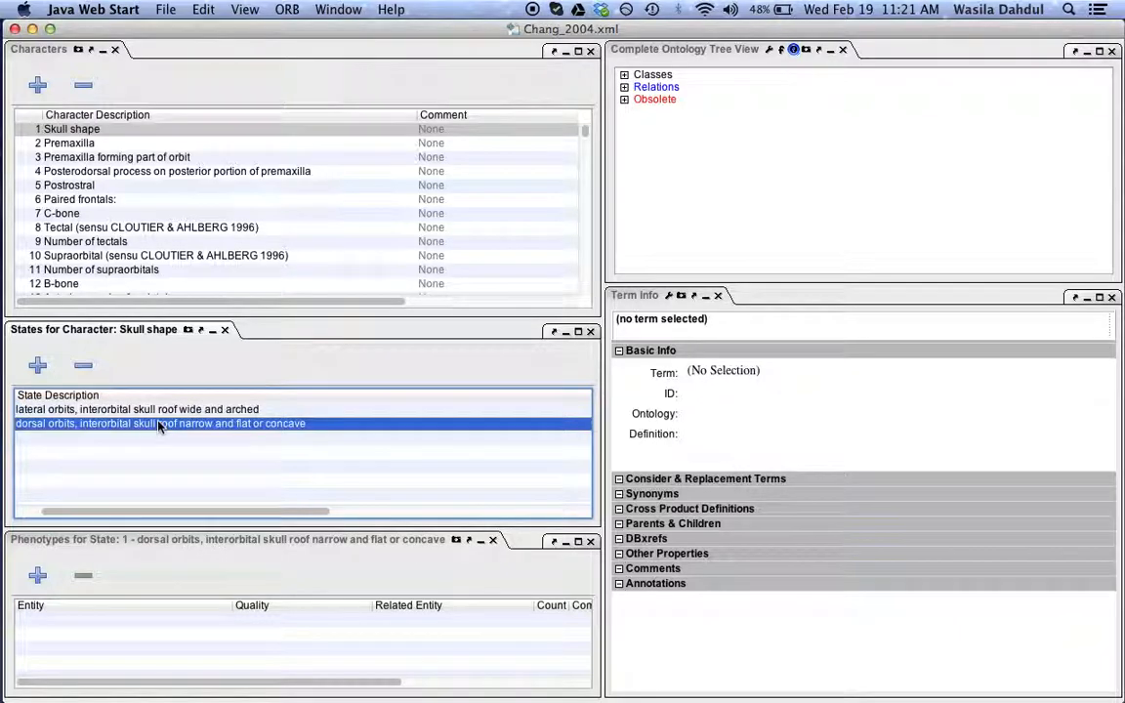
scroll(159, 425, "left", 3)
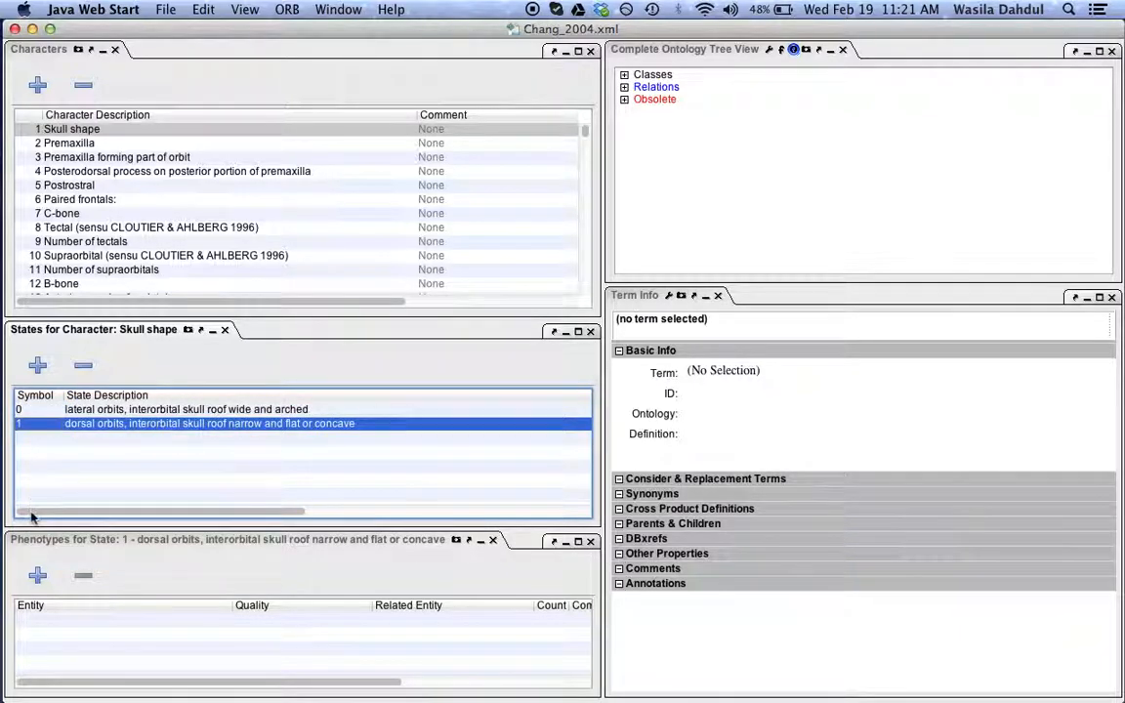
left_click(28, 144)
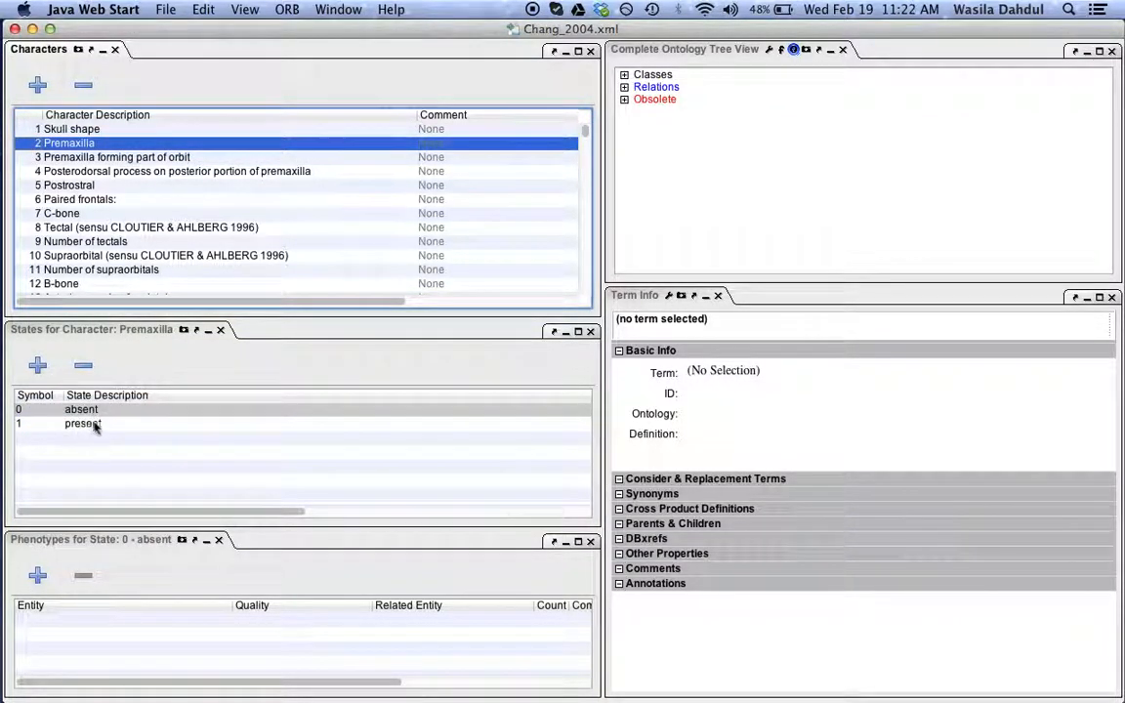
left_click(109, 410)
left_click(112, 423)
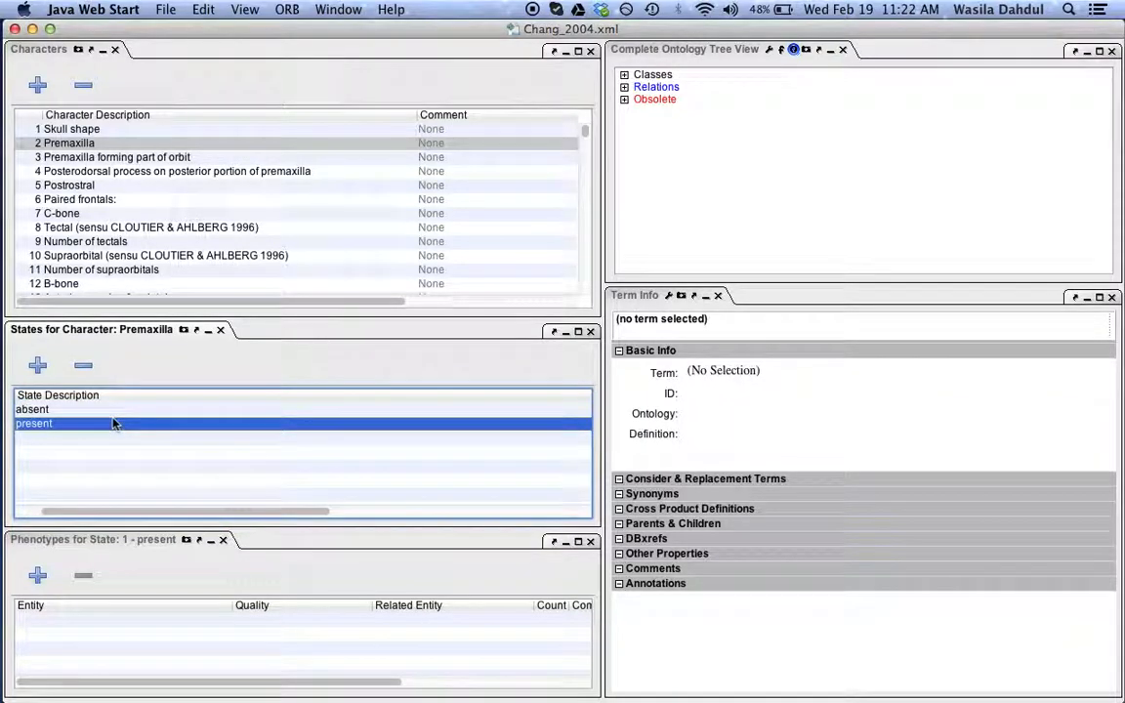
scroll(97, 449, "left", 3)
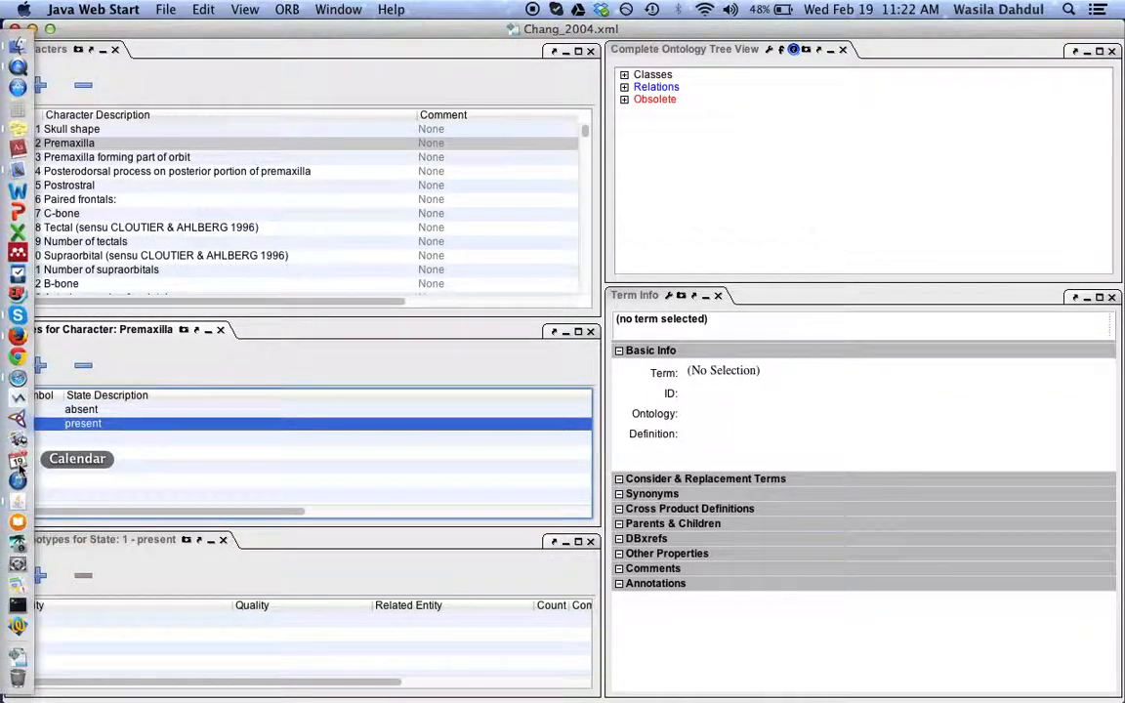
left_click(46, 410)
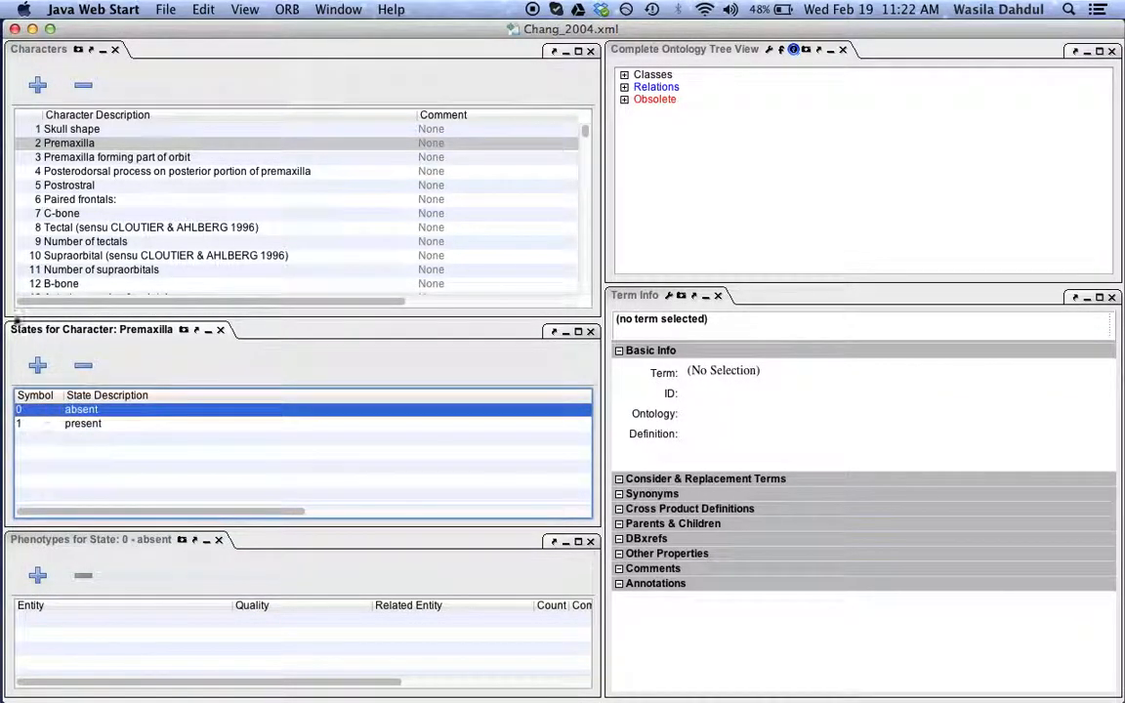
left_click(70, 546)
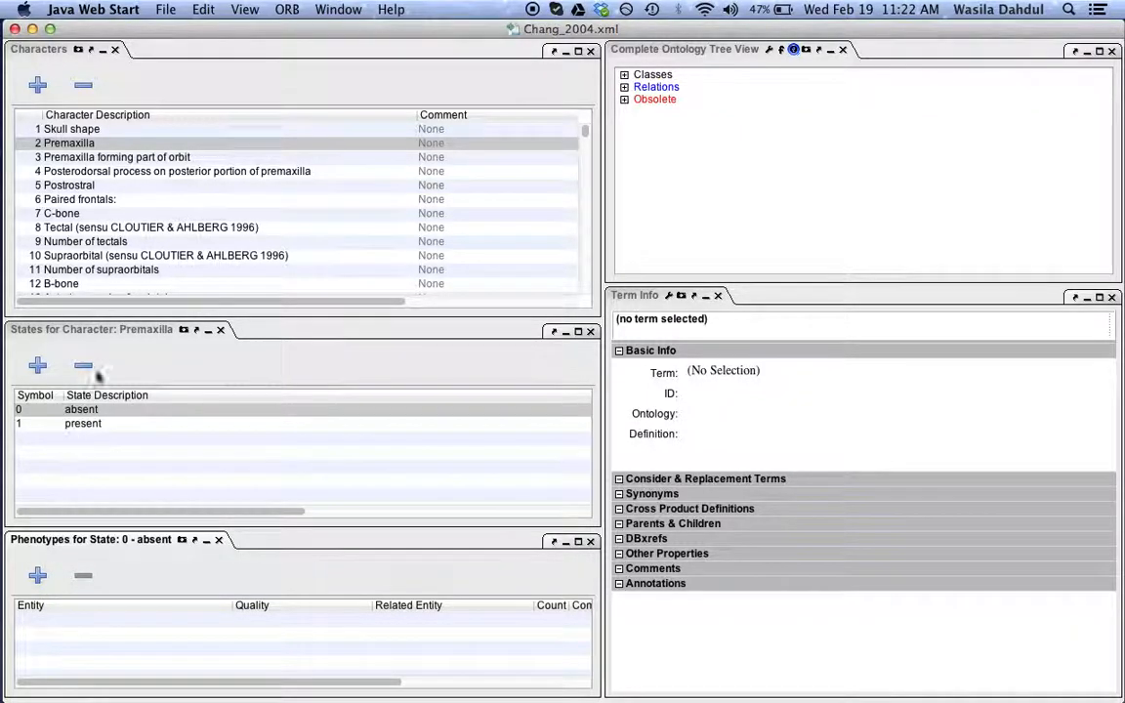
Add a phenotype to state 0 (absent) of the Premaxilla character and set its entity to the ontology term premaxilla
left_click(35, 147)
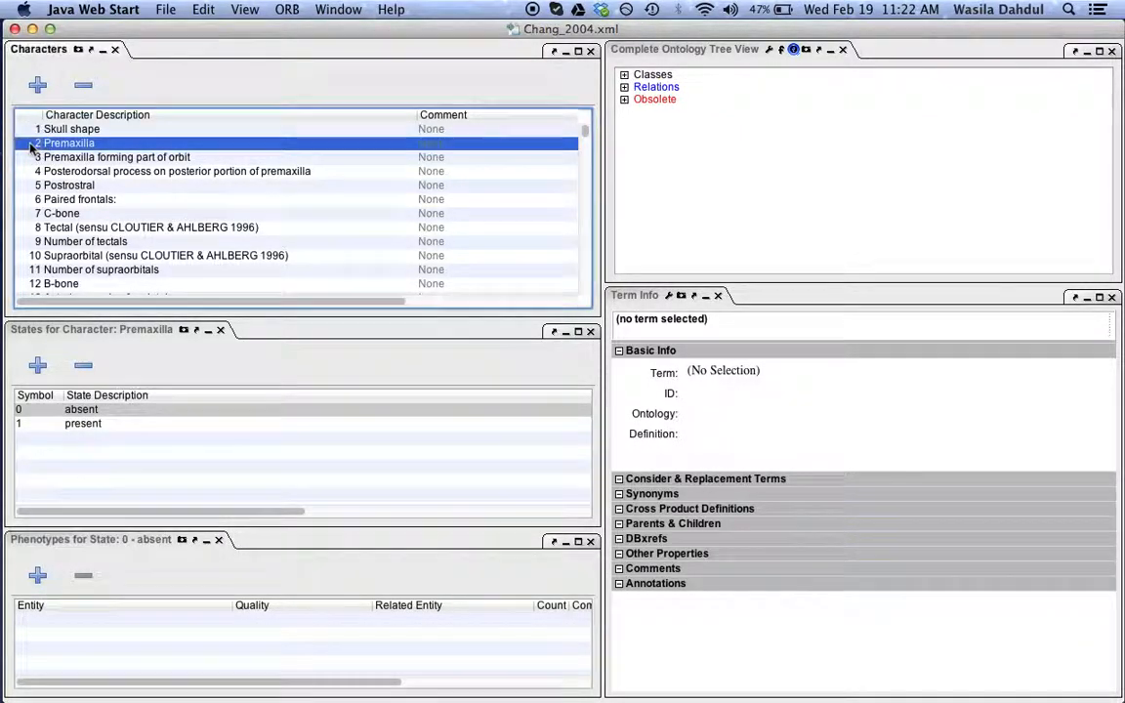
left_click(29, 411)
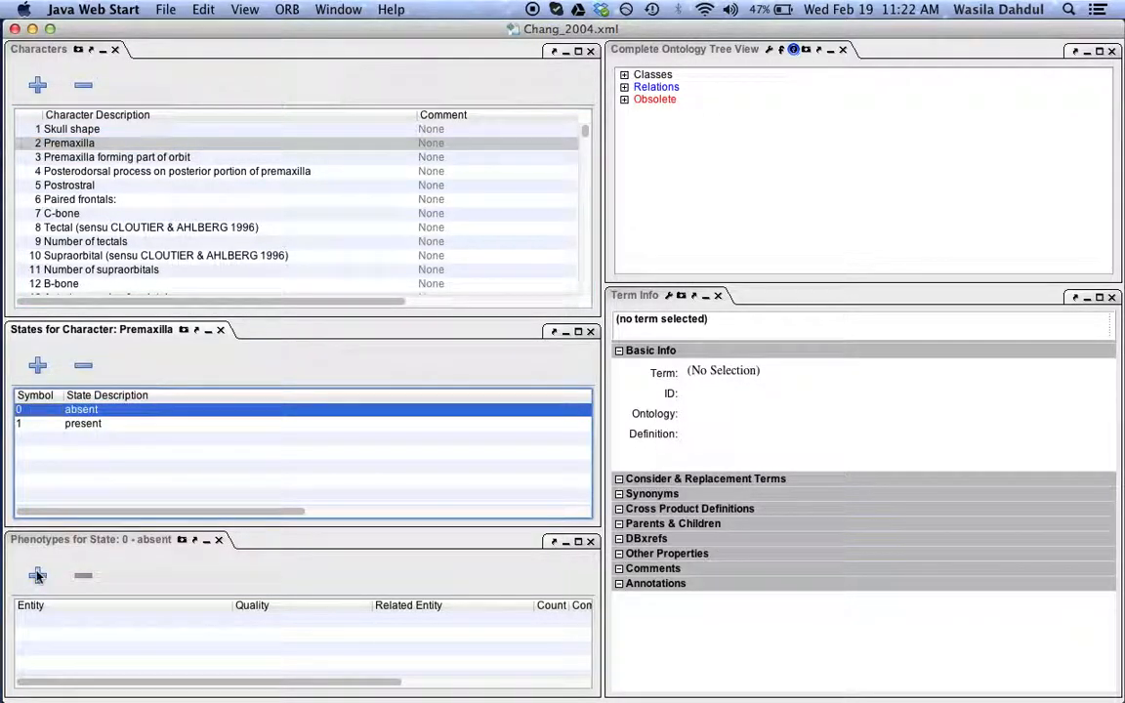
left_click(37, 537)
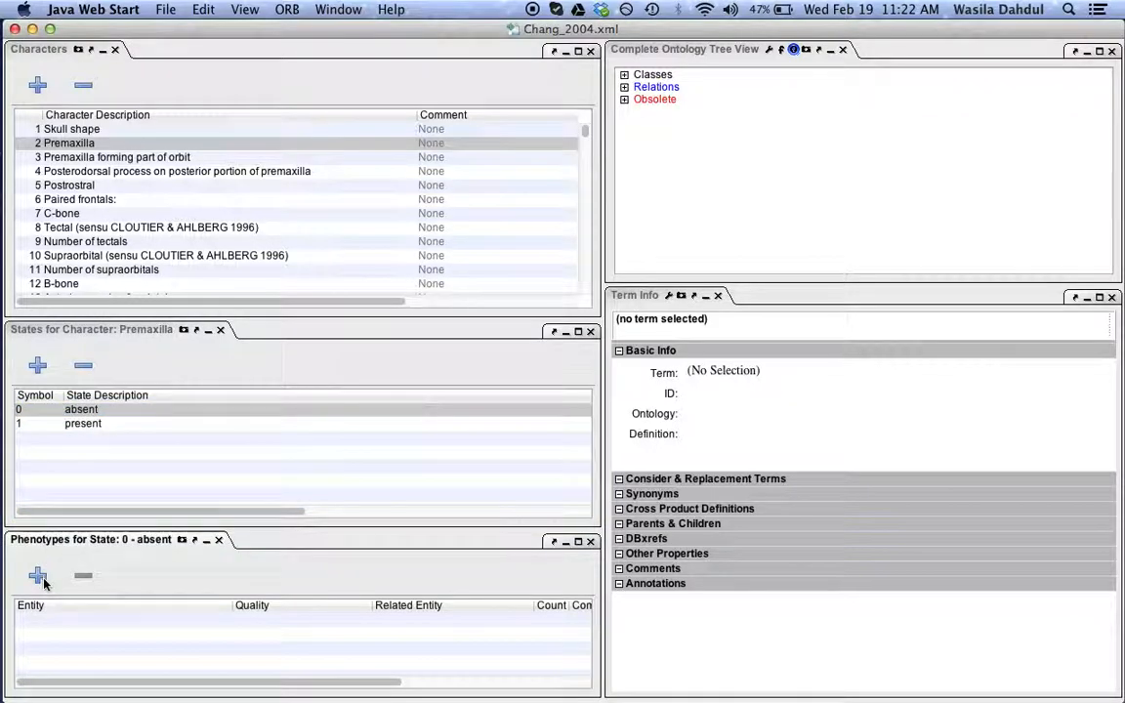
left_click(43, 580)
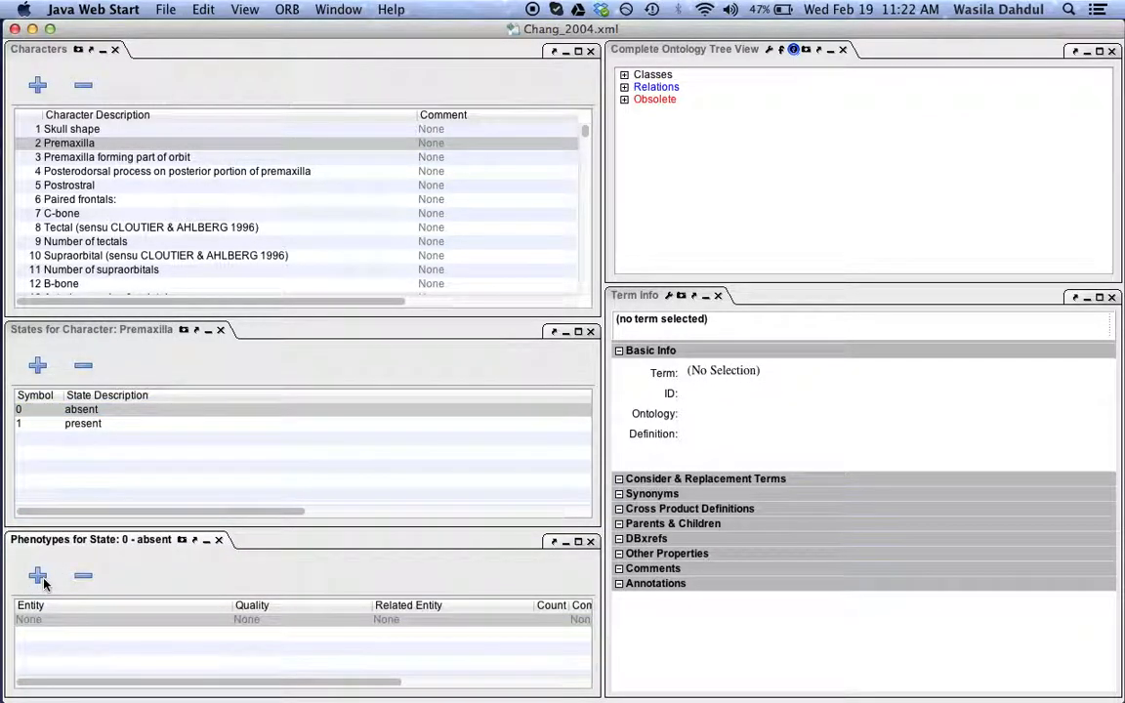
left_click(57, 622)
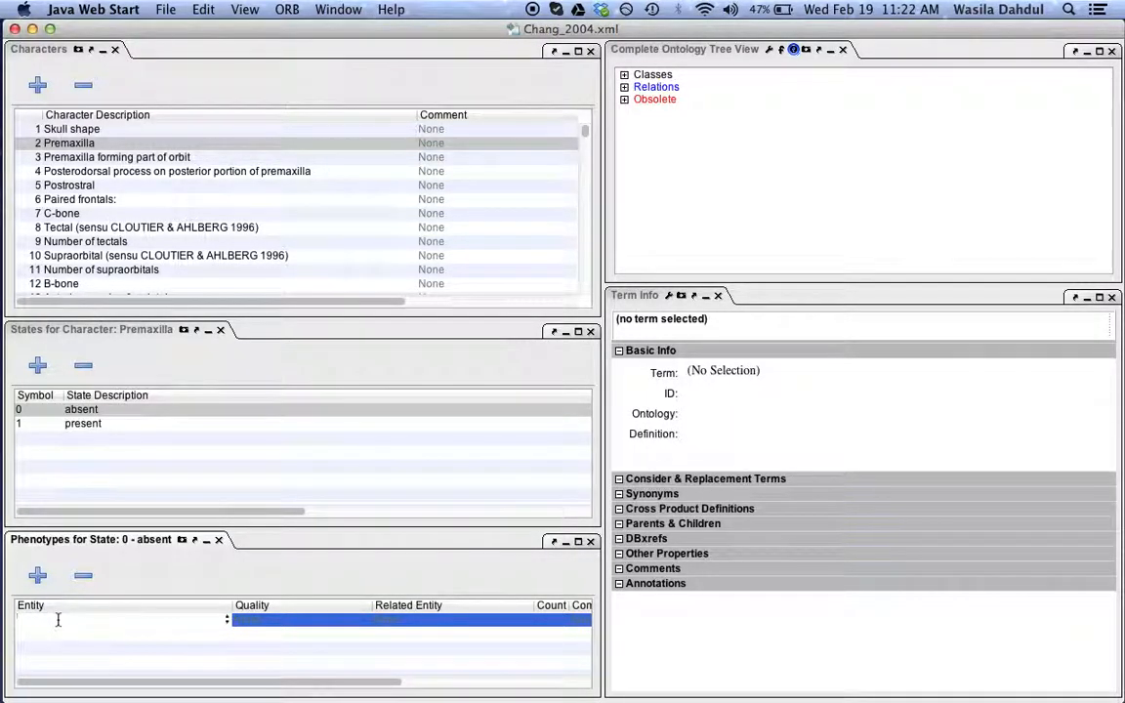
type("premaxilla")
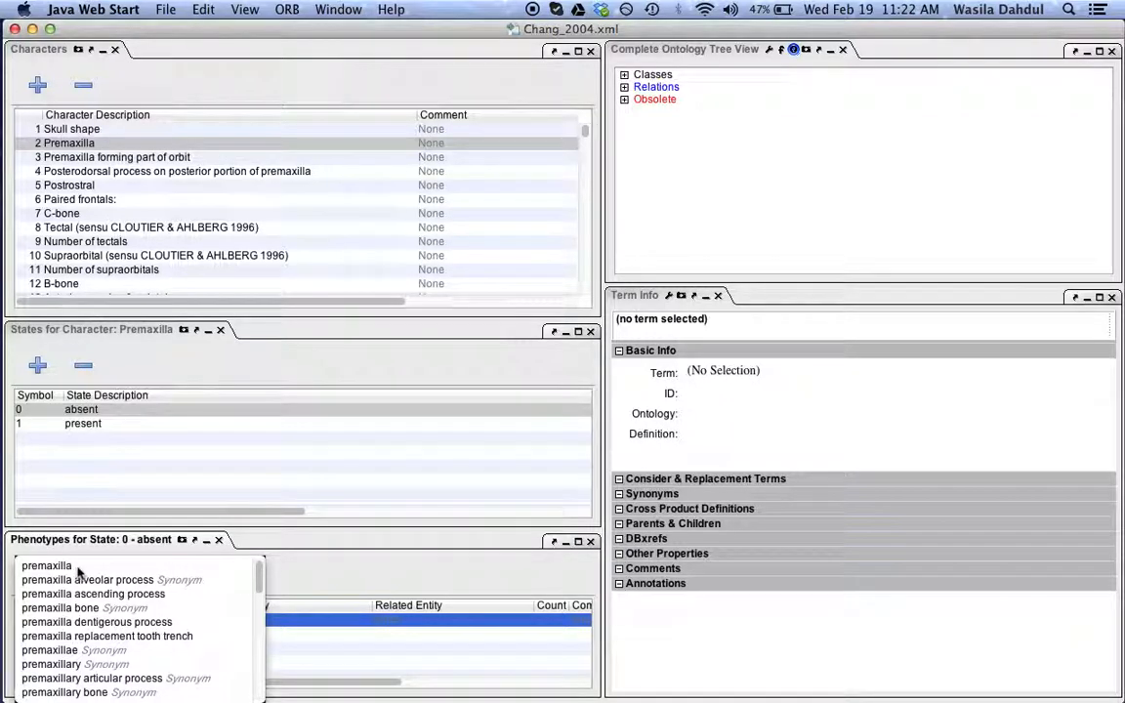
left_click(78, 569)
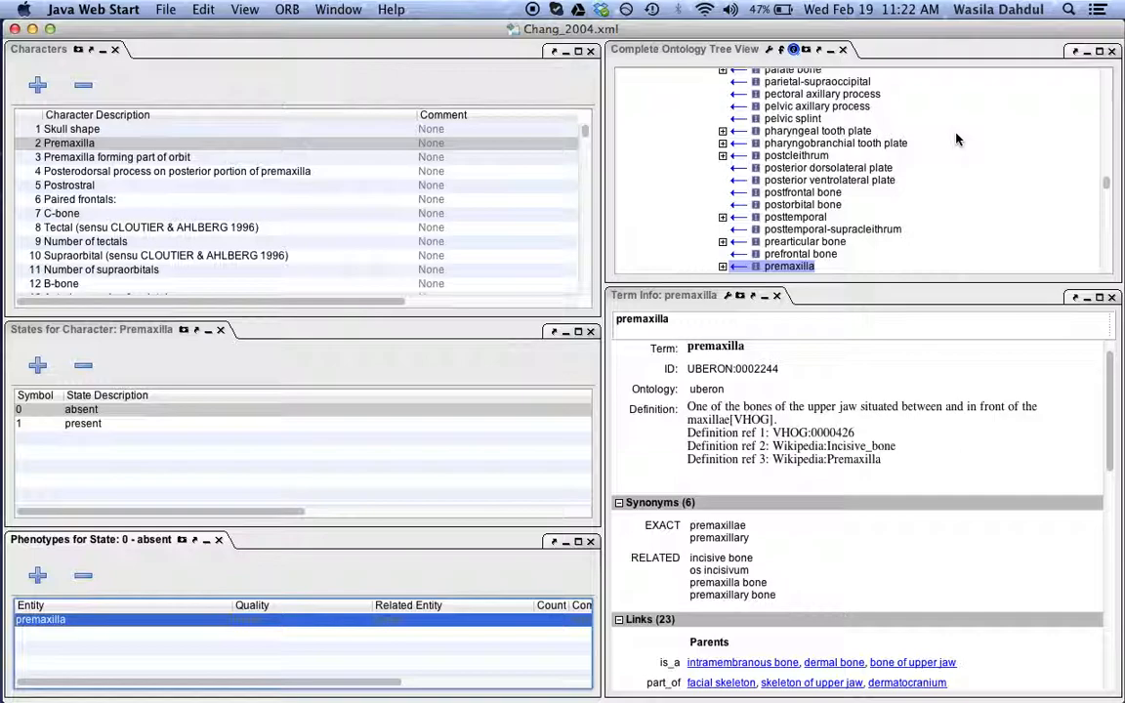
Examine the premaxilla term's place in the ontology tree and its definition, synonyms, and parent and child links
scroll(957, 140, "up", 3)
scroll(957, 140, "up", 15)
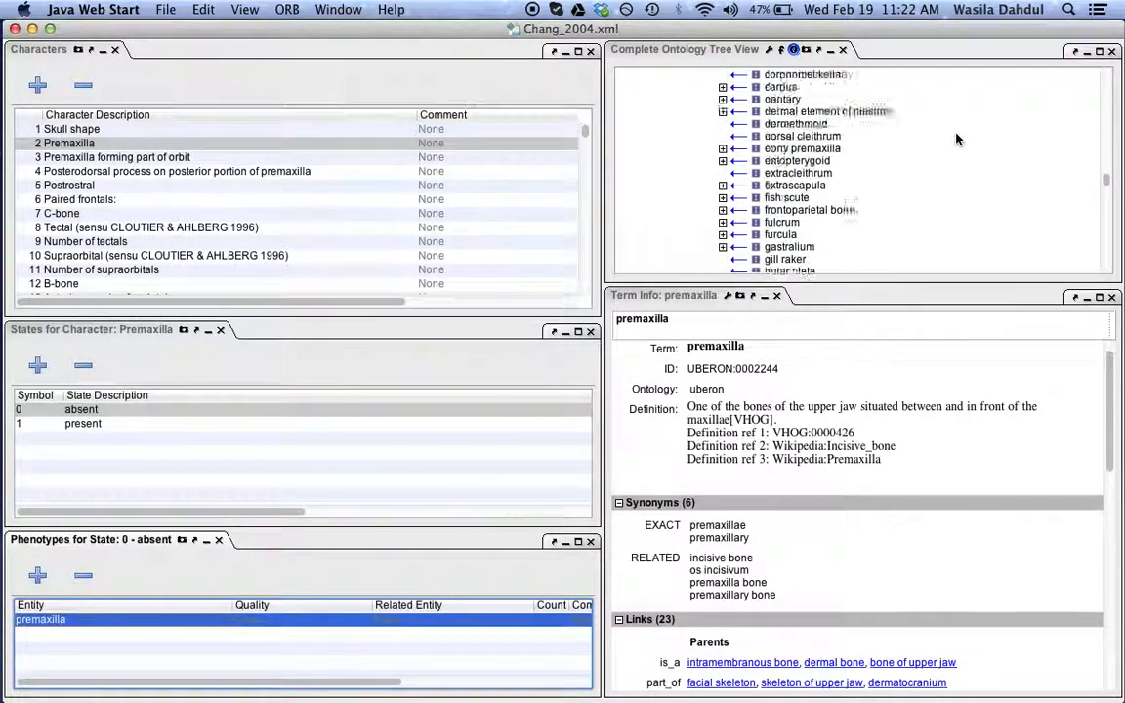
scroll(957, 139, "up", 3)
scroll(957, 139, "down", 10)
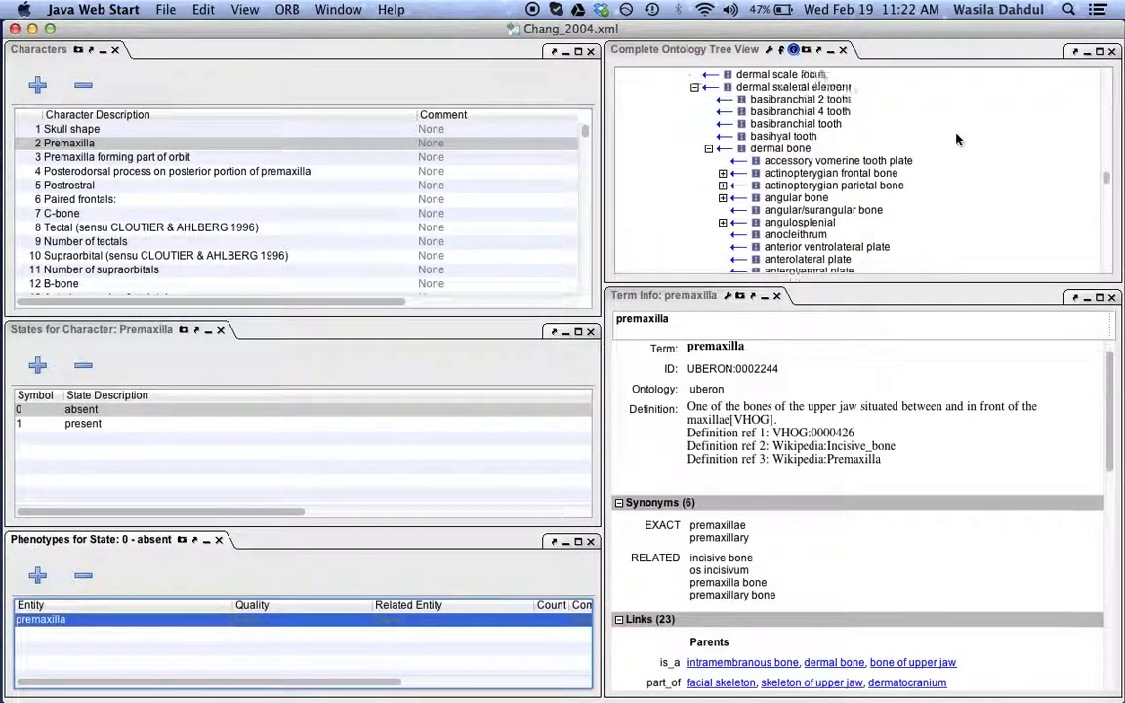
scroll(957, 140, "down", 15)
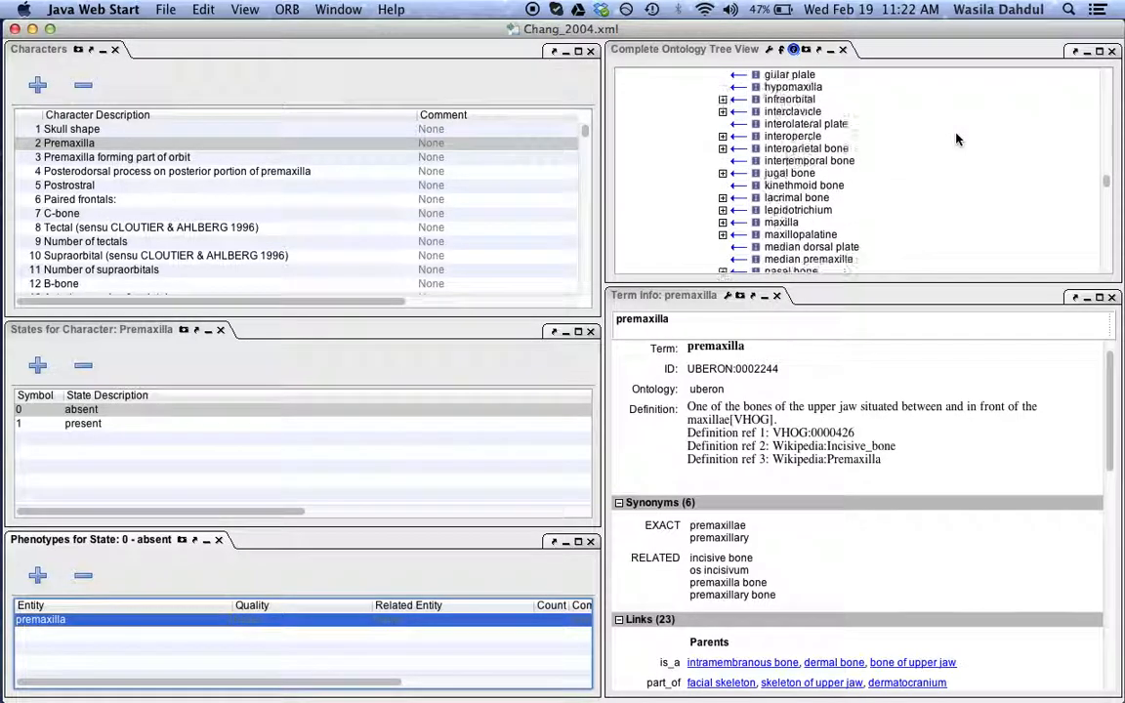
scroll(957, 139, "down", 8)
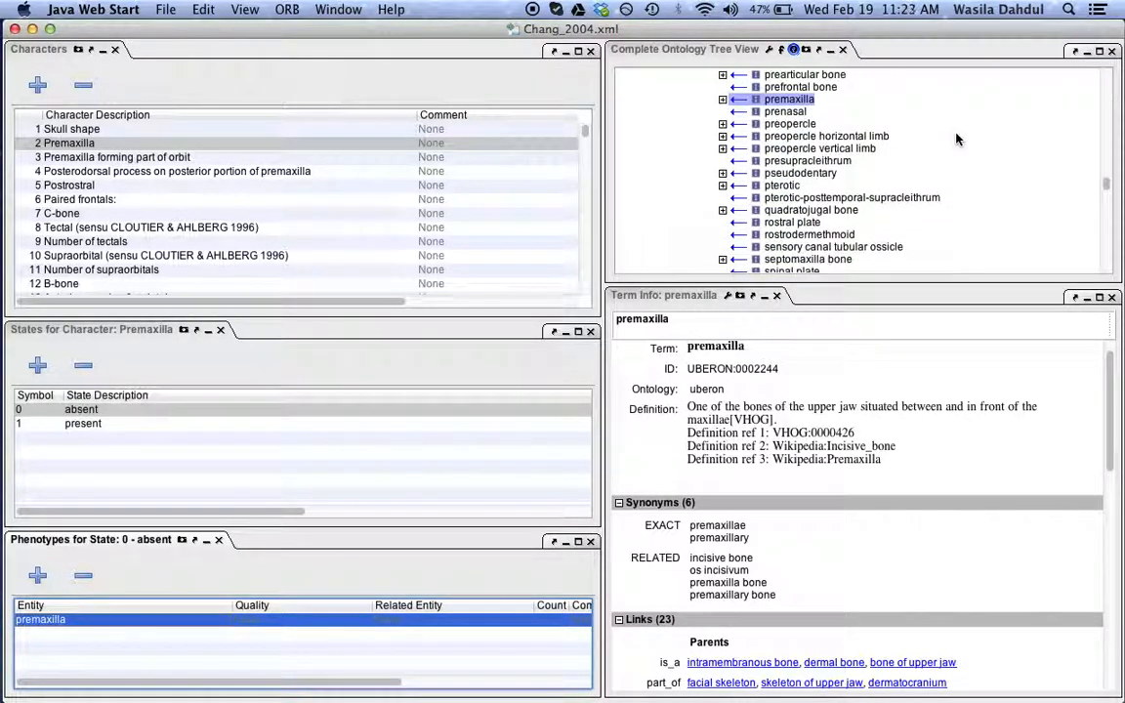
left_click(773, 353)
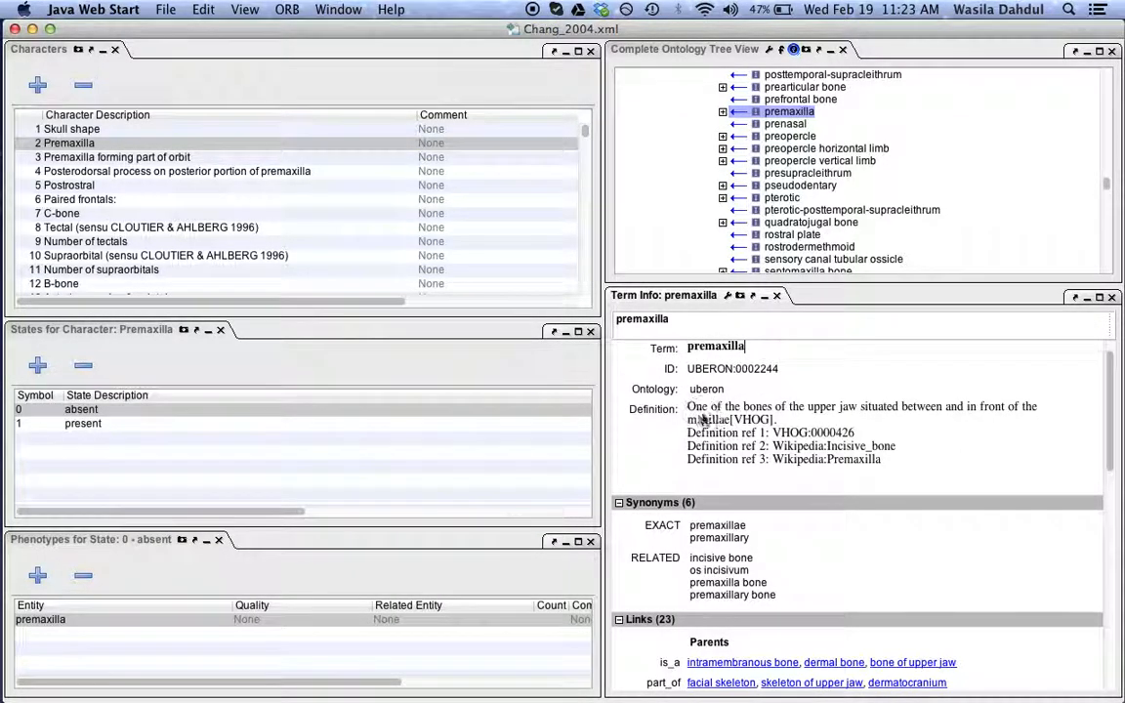
left_click_drag(688, 406, 884, 481)
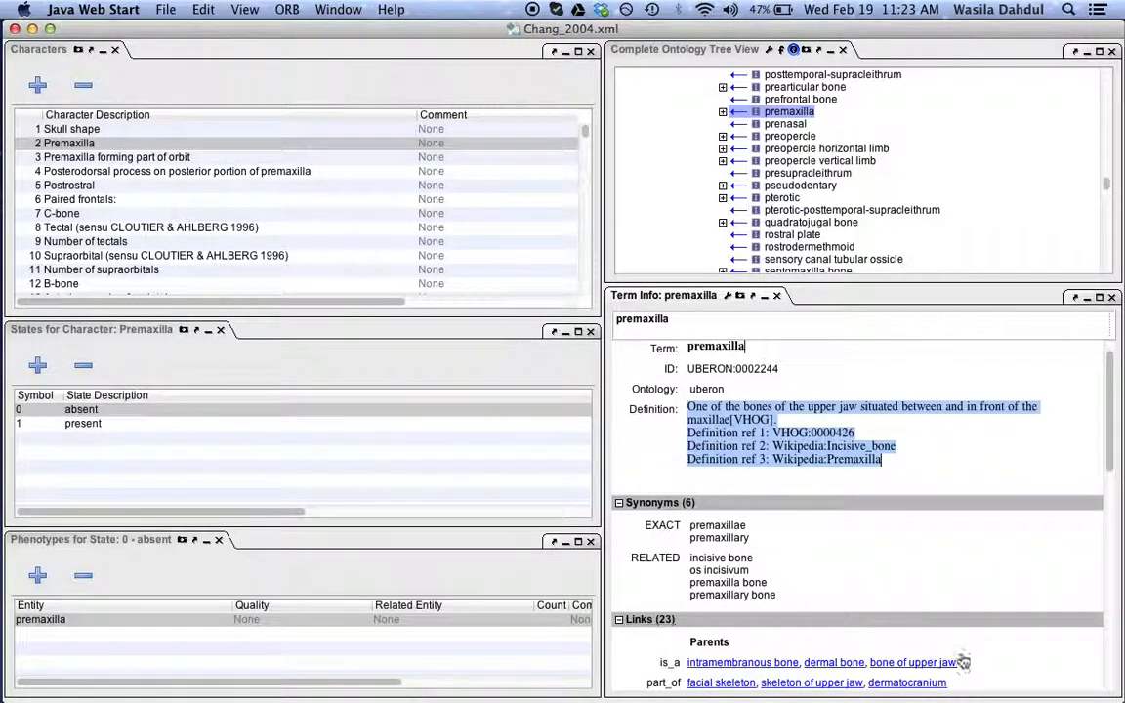
scroll(966, 662, "down", 5)
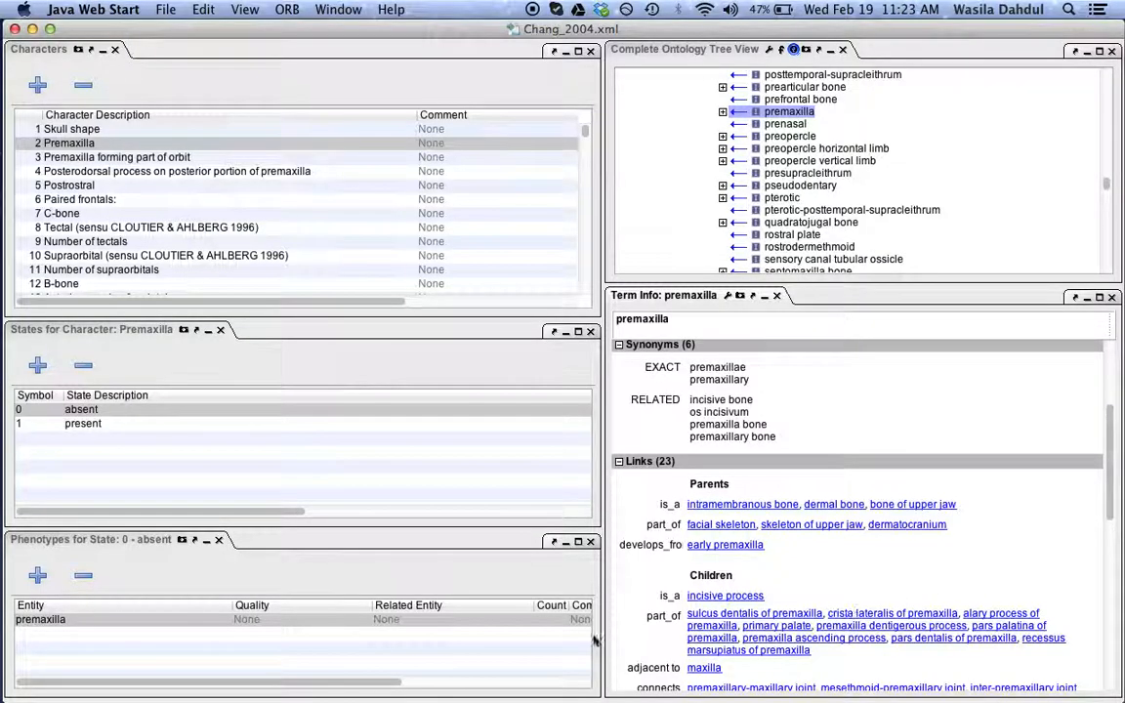
Set the quality of the premaxilla phenotype to the ontology term absent
left_click(273, 628)
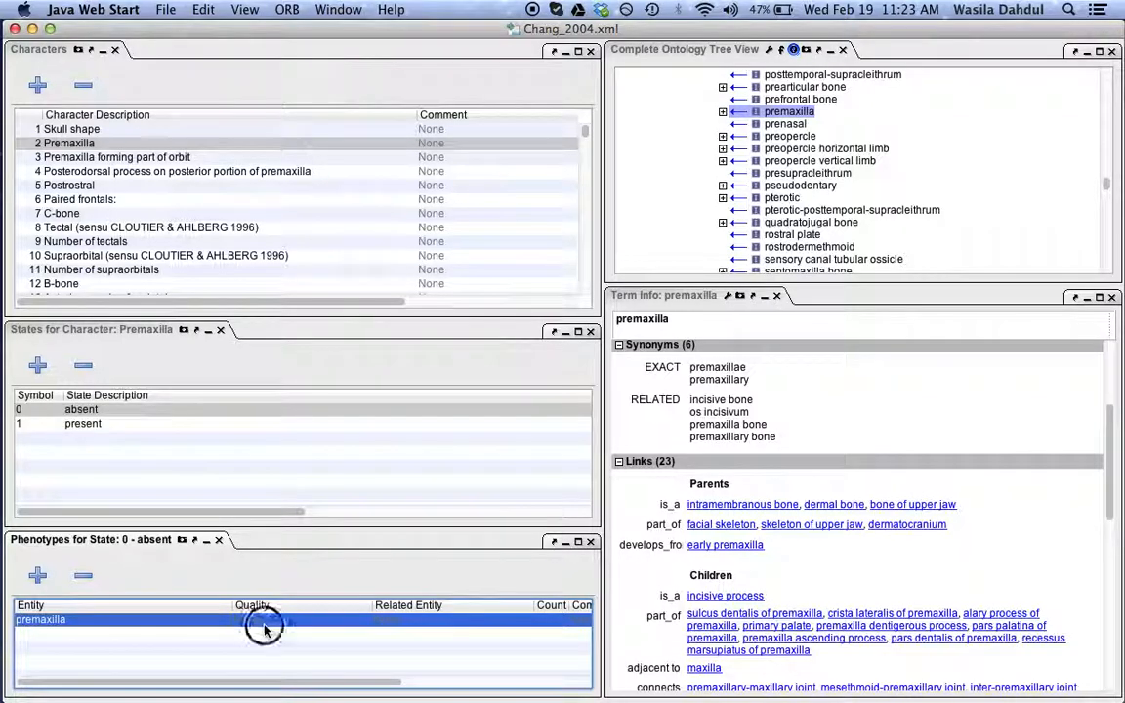
left_click(264, 628)
type("absent")
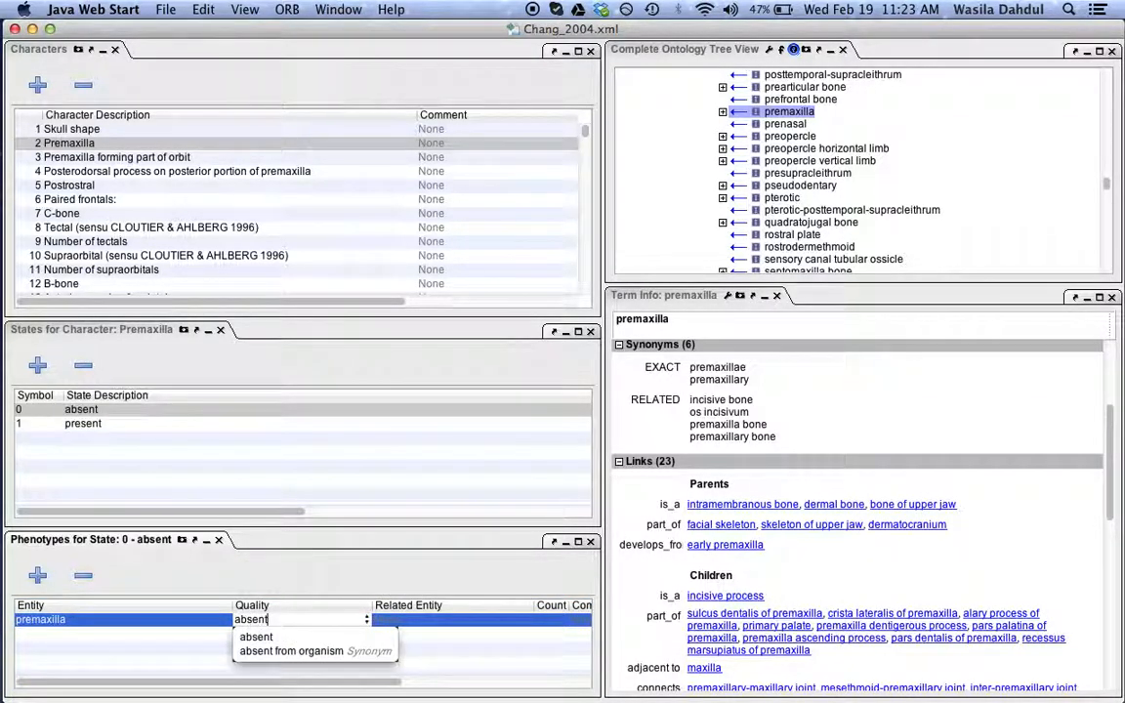
mouse_move(266, 638)
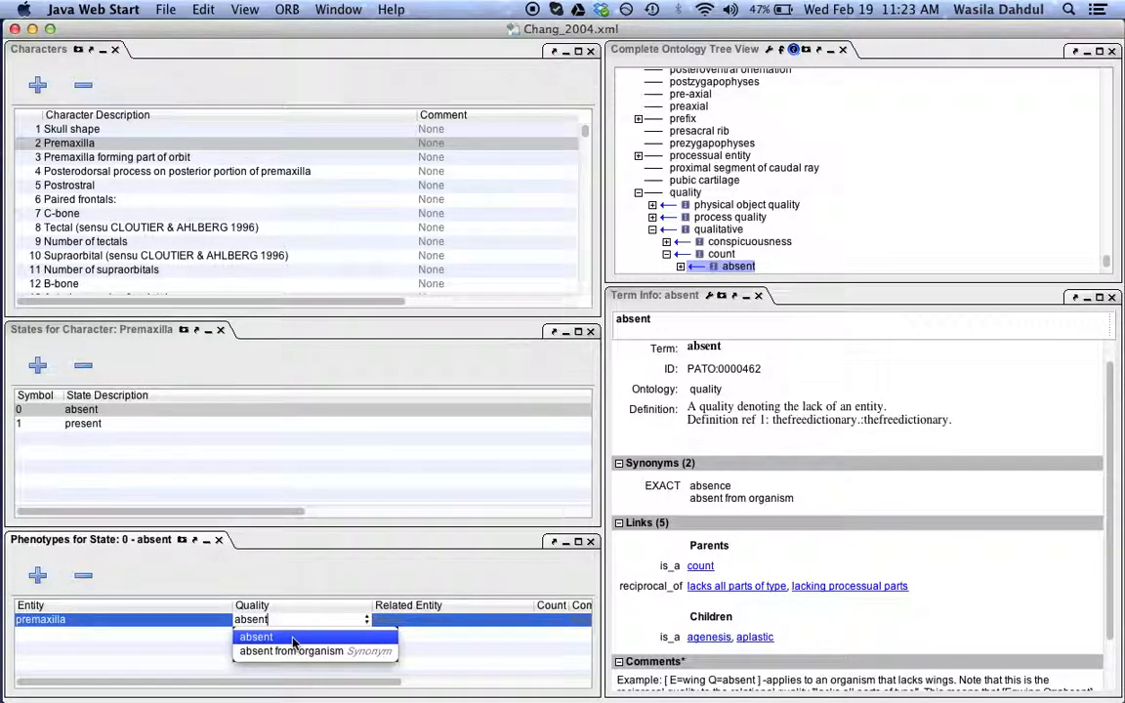
left_click(292, 639)
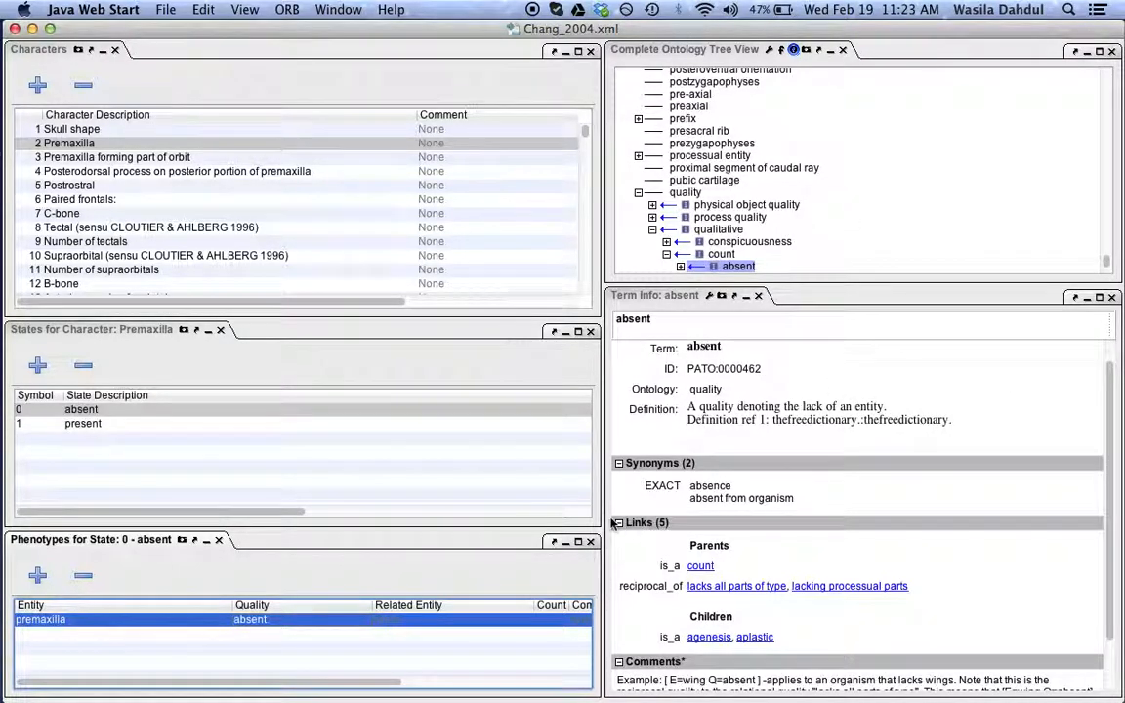
Browse a few of the characters below Premaxilla, and return to Premaxilla to review its phenotype annotation
left_click(77, 168)
key("Down")
key("Down")
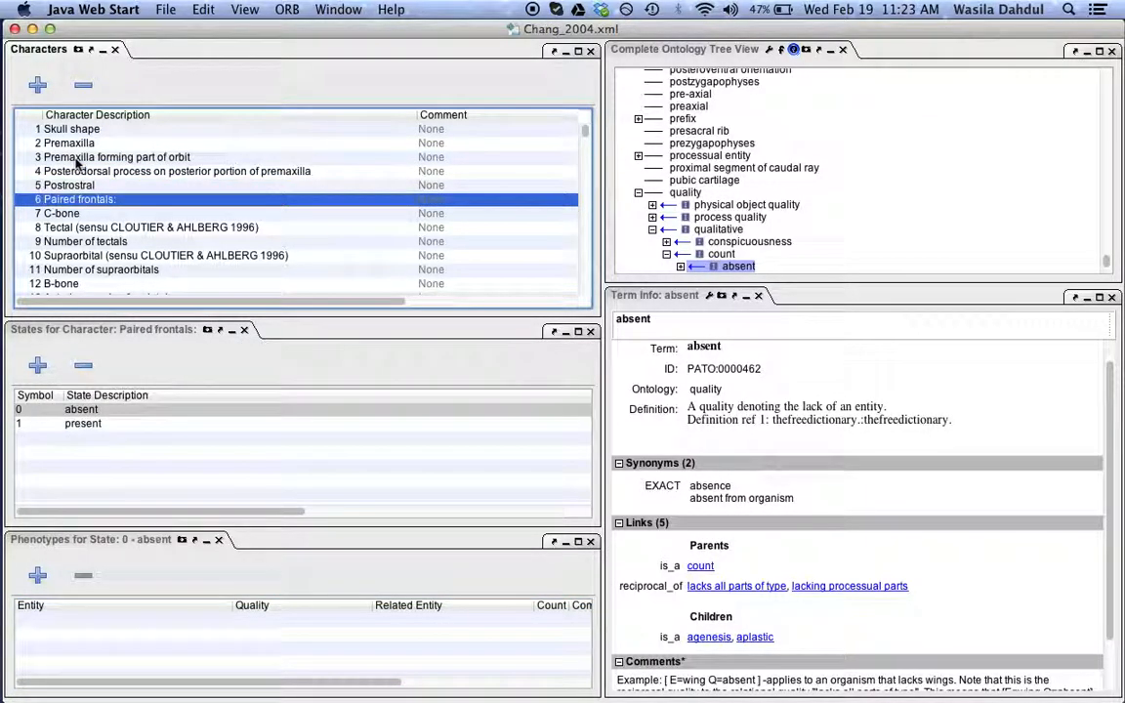
left_click(82, 143)
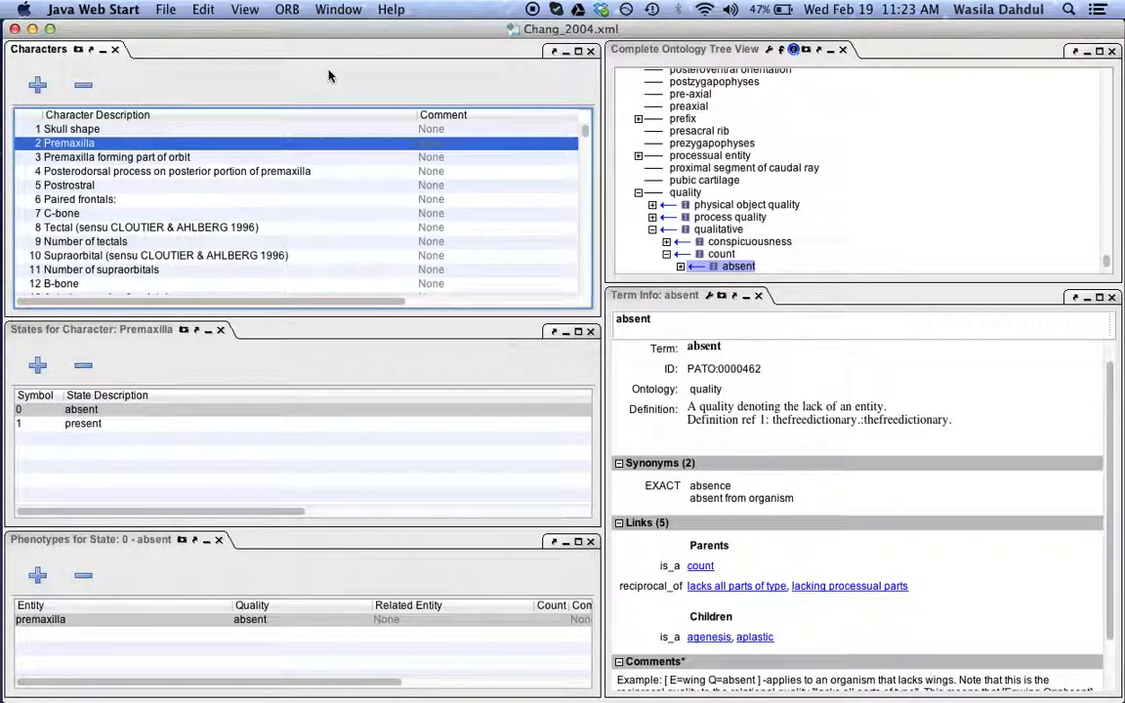
Switch to the Taxon perspective and widen the area holding the taxa and matrix views
left_click(339, 12)
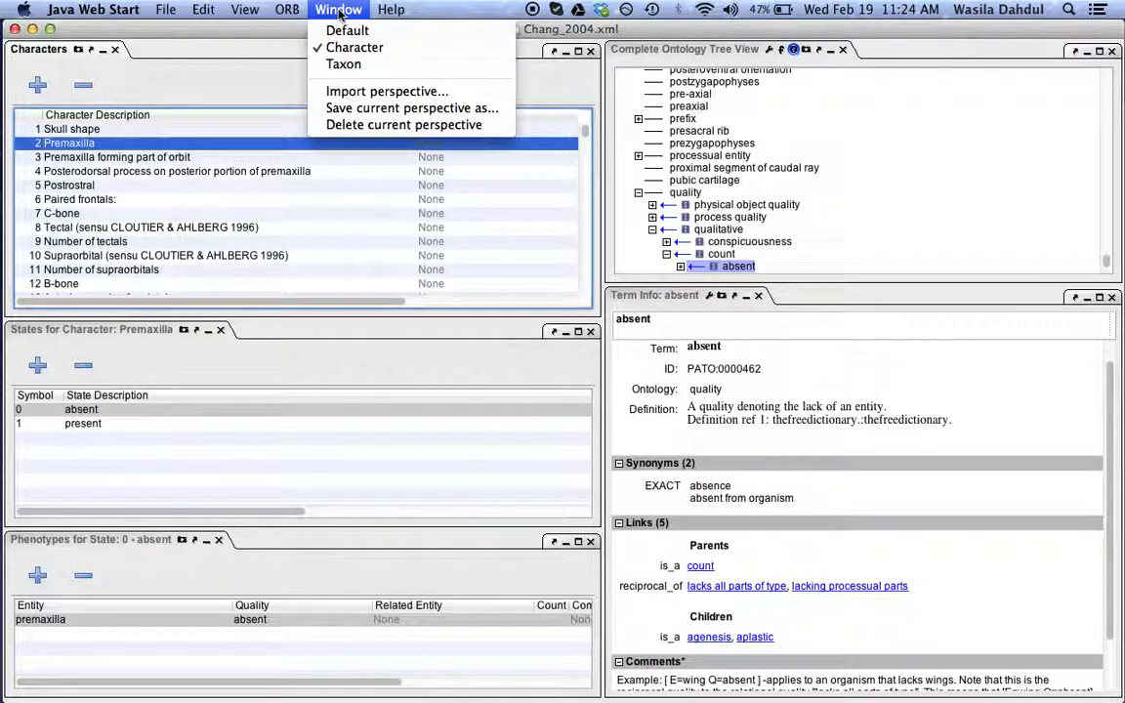
left_click(400, 65)
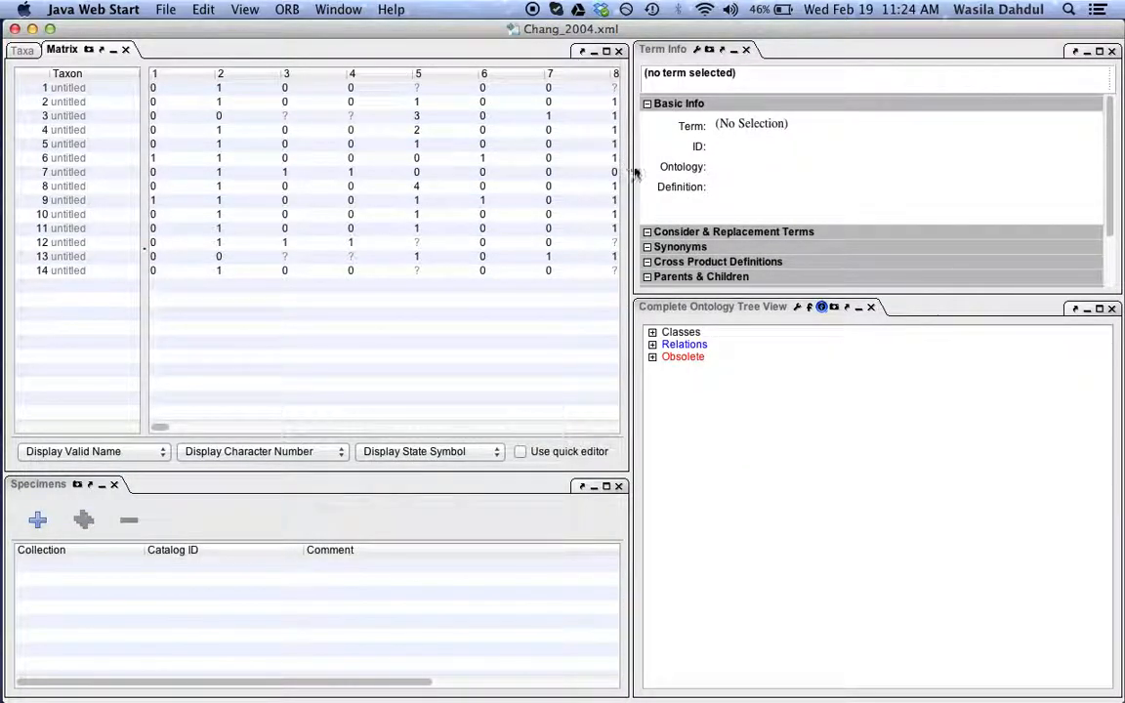
left_click_drag(631, 171, 723, 171)
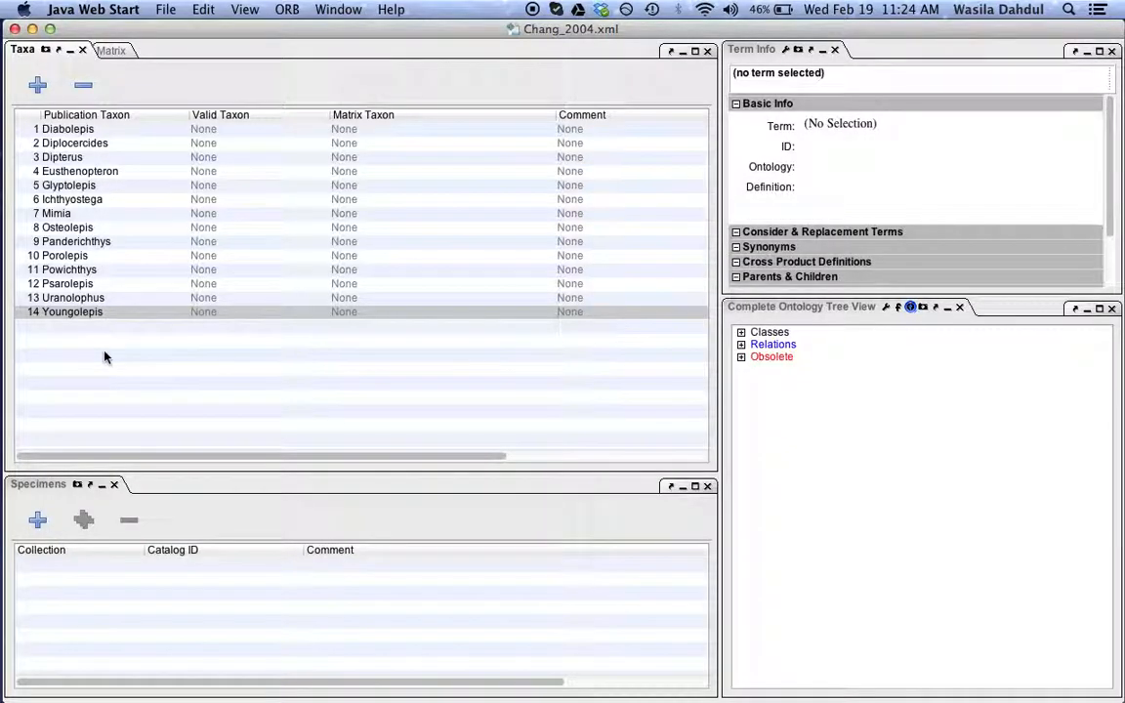
Show the character matrix, give it more width, and label its taxa by publication name
left_click(110, 50)
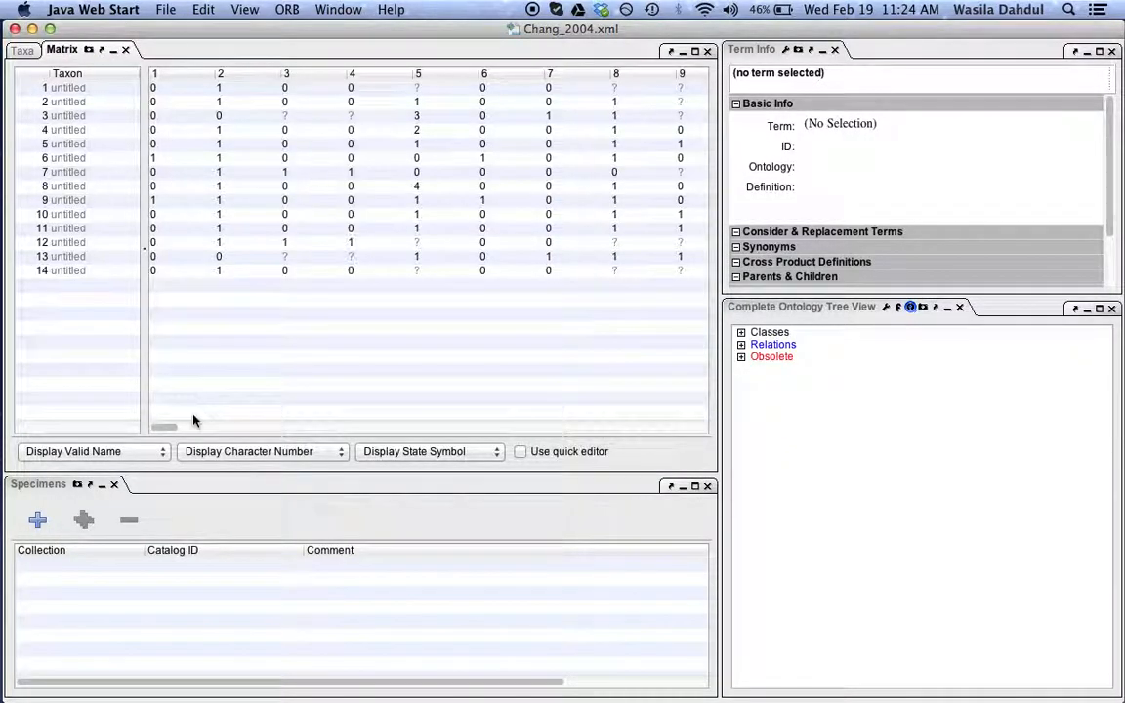
left_click_drag(719, 311, 786, 321)
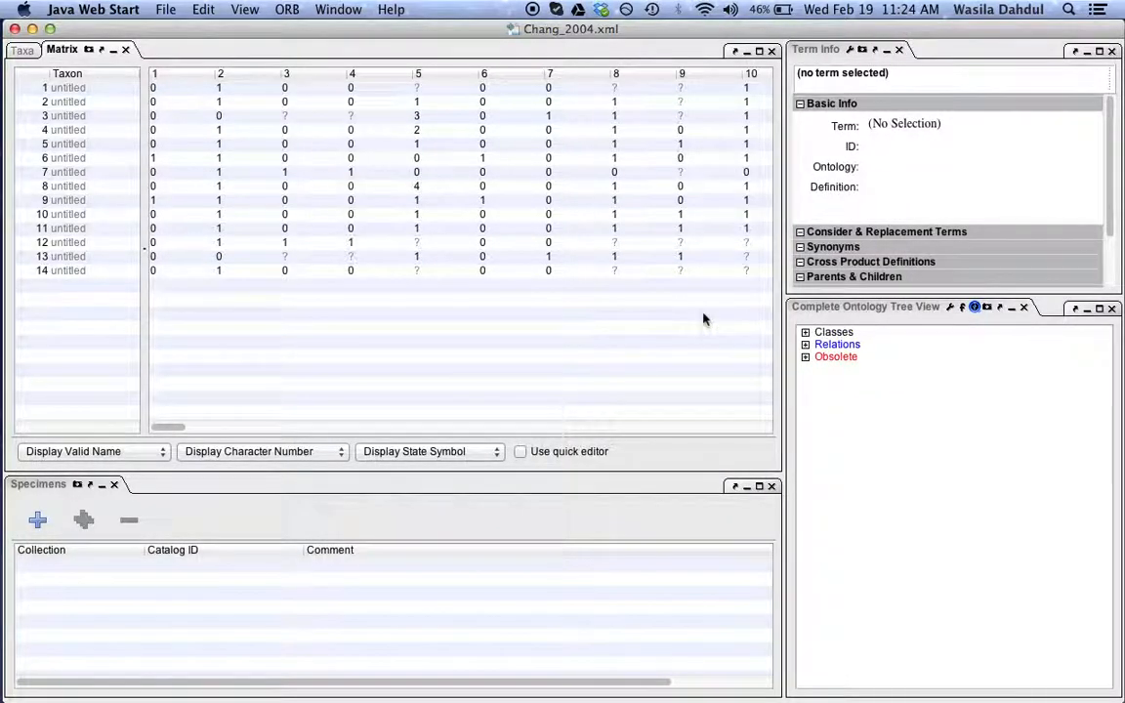
left_click(111, 452)
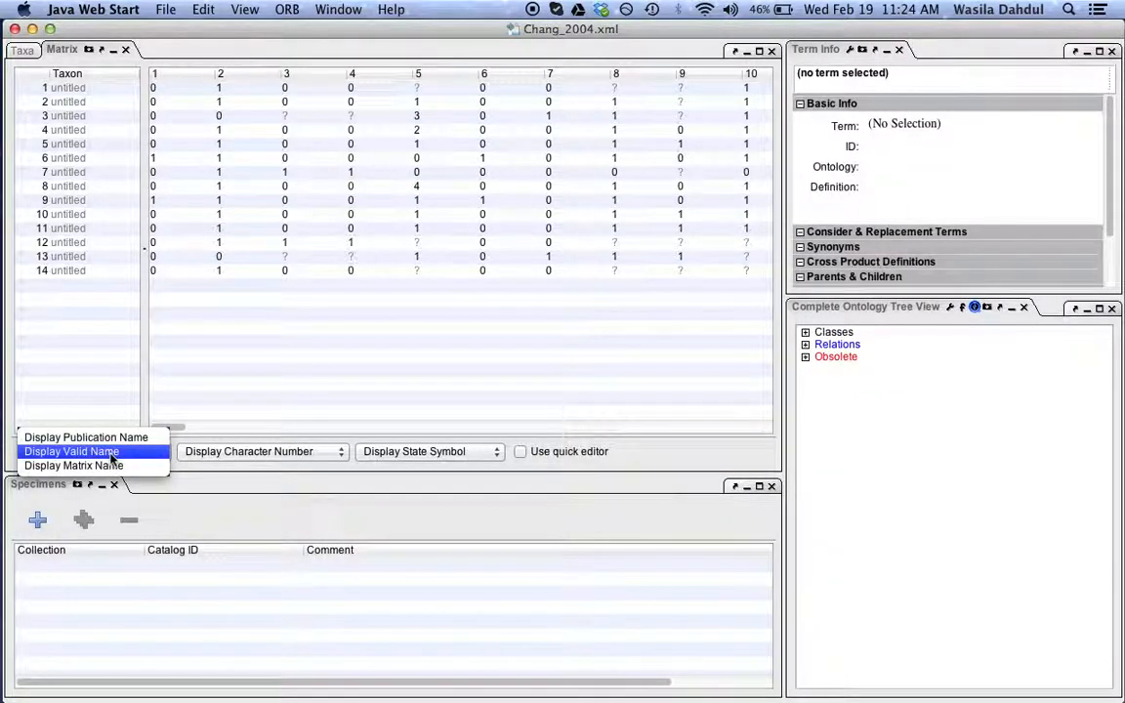
left_click(112, 438)
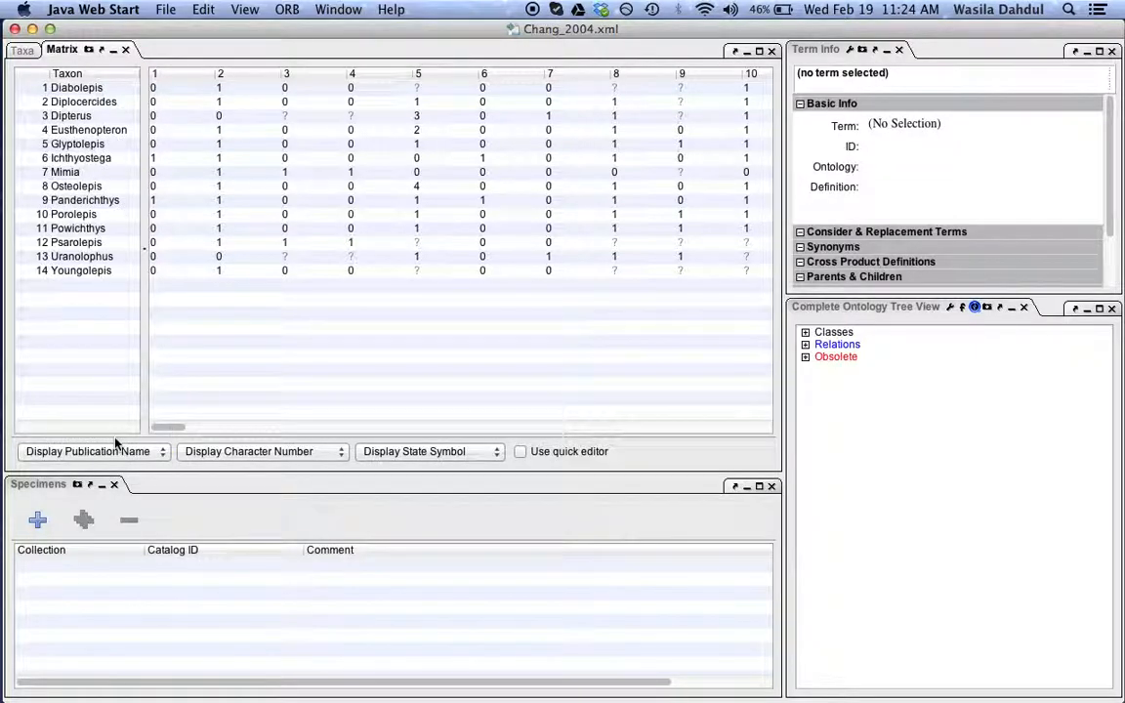
Return to the taxa list and open the publication name of the first taxon, Diabolepis, for editing
left_click(21, 50)
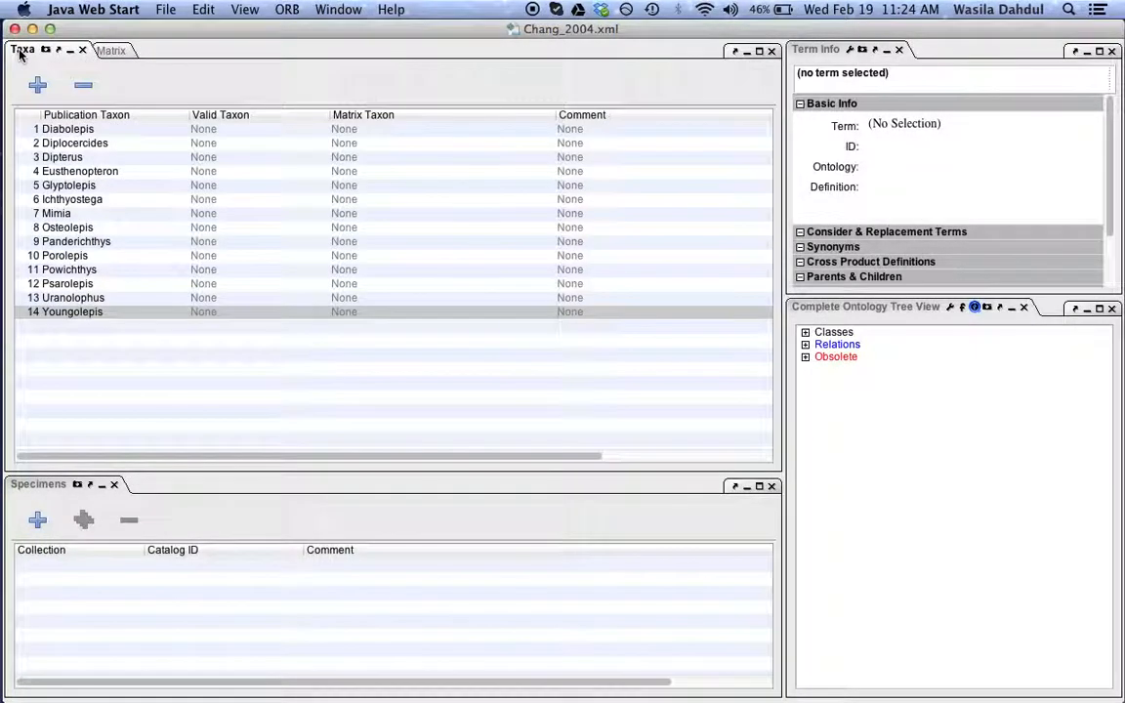
double_click(98, 130)
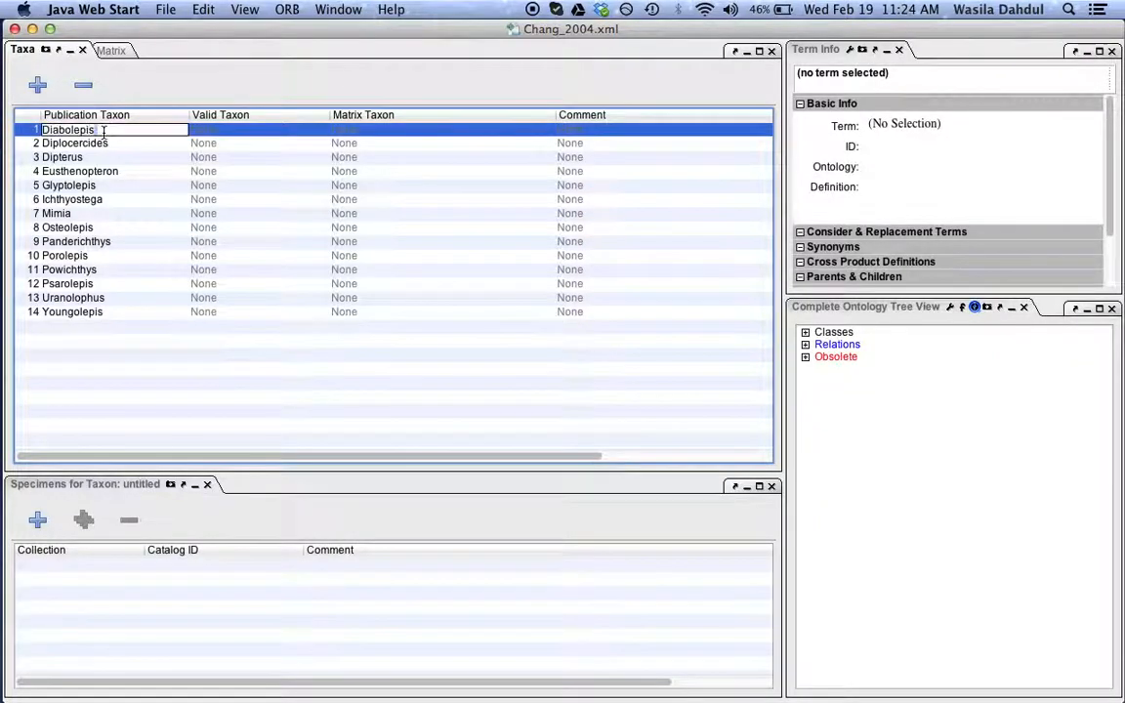
left_click(257, 132)
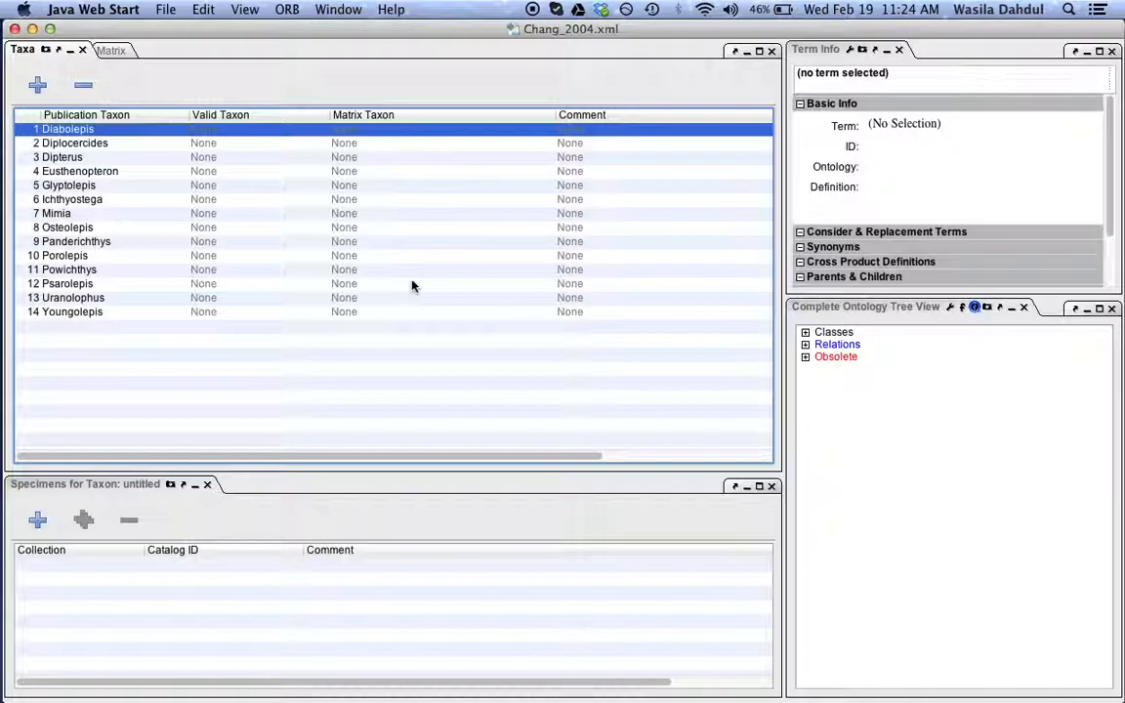
double_click(107, 131)
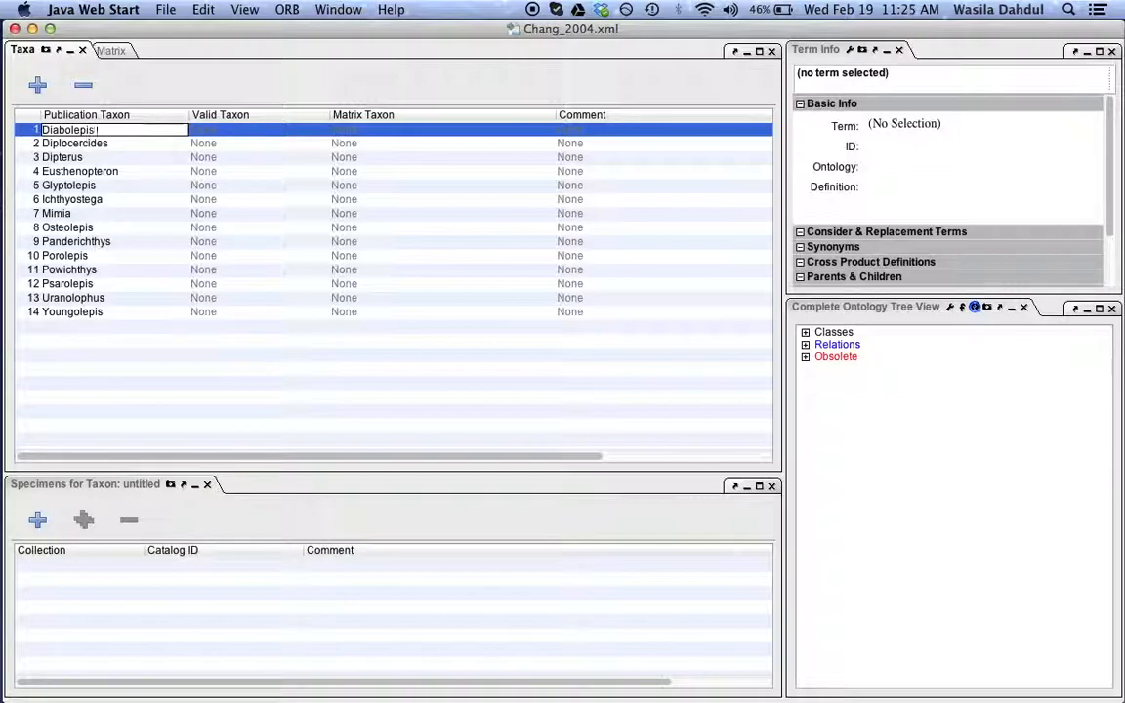
Try to set the valid taxon of the first taxon to the matching ontology term Diabolepis
left_click(235, 134)
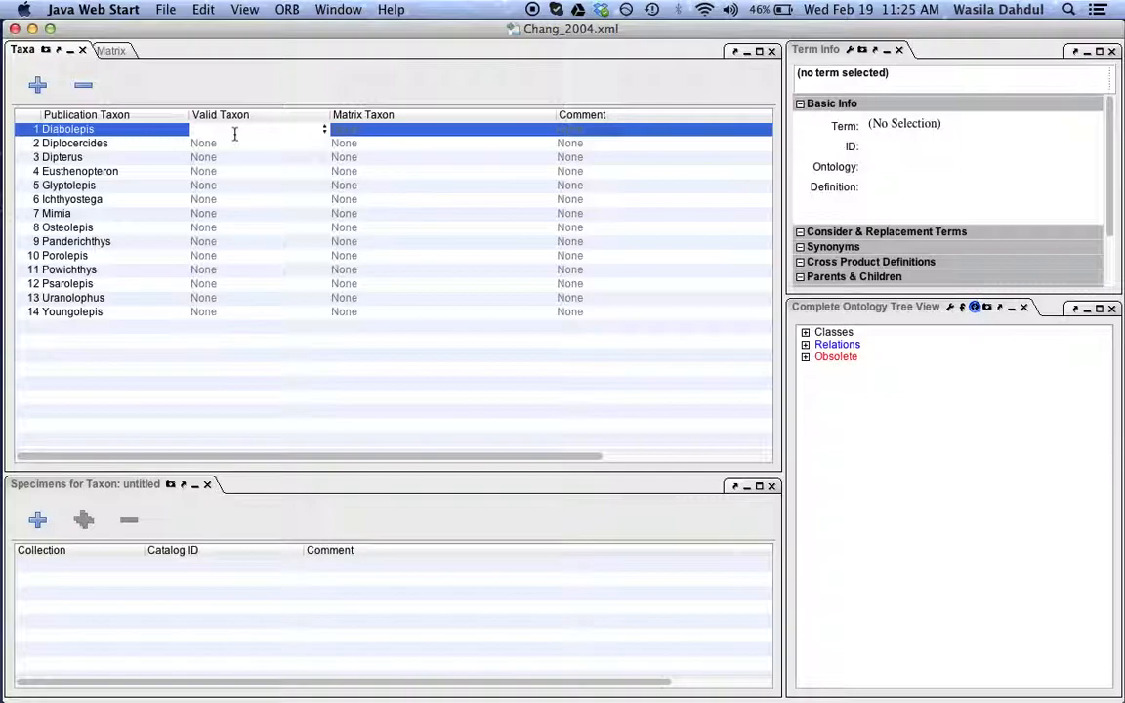
type("diab")
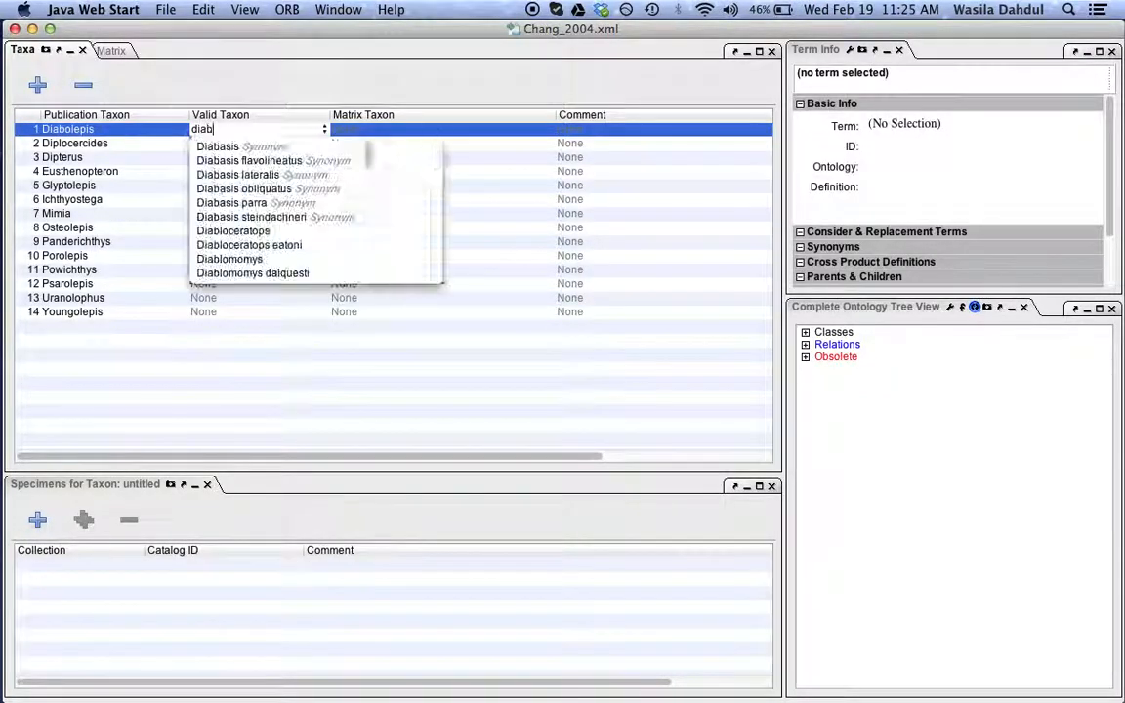
type("opl")
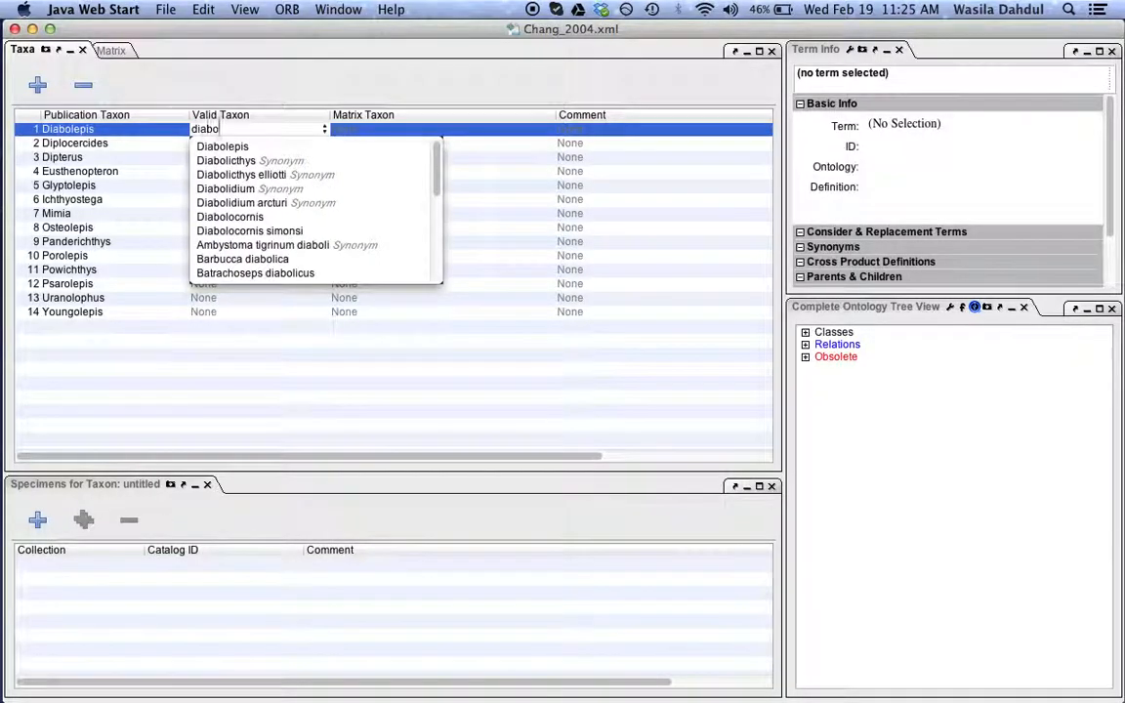
key("BackSpace")
key("BackSpace")
type("l")
key("Down")
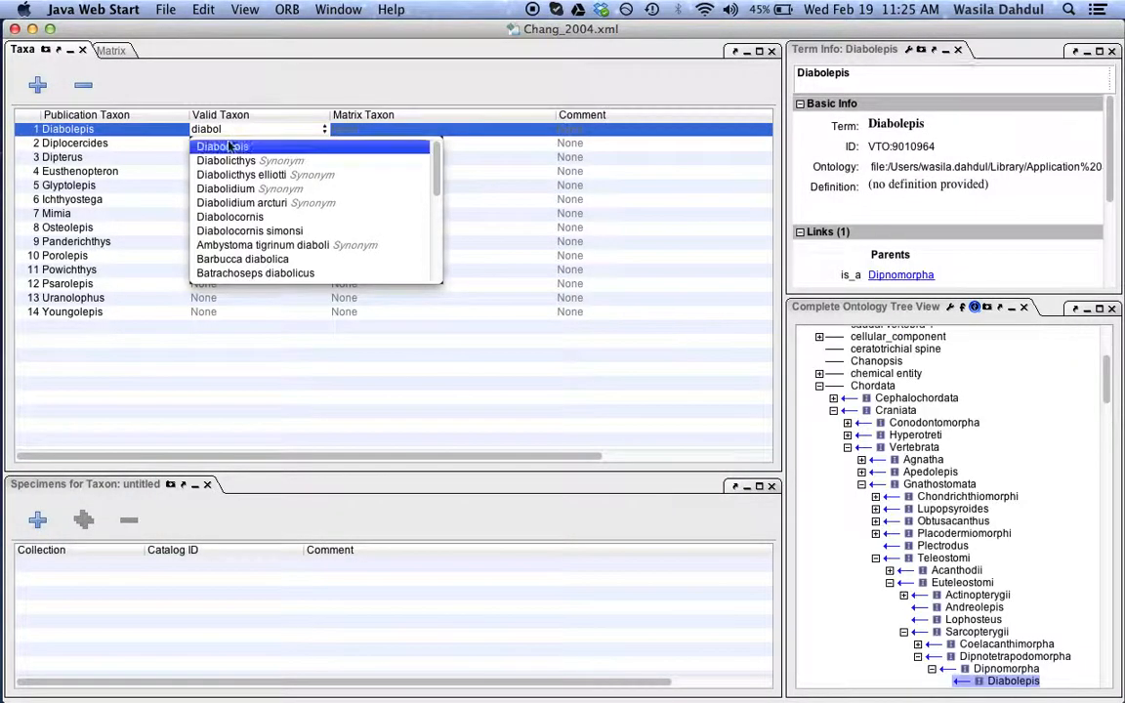
left_click(224, 148)
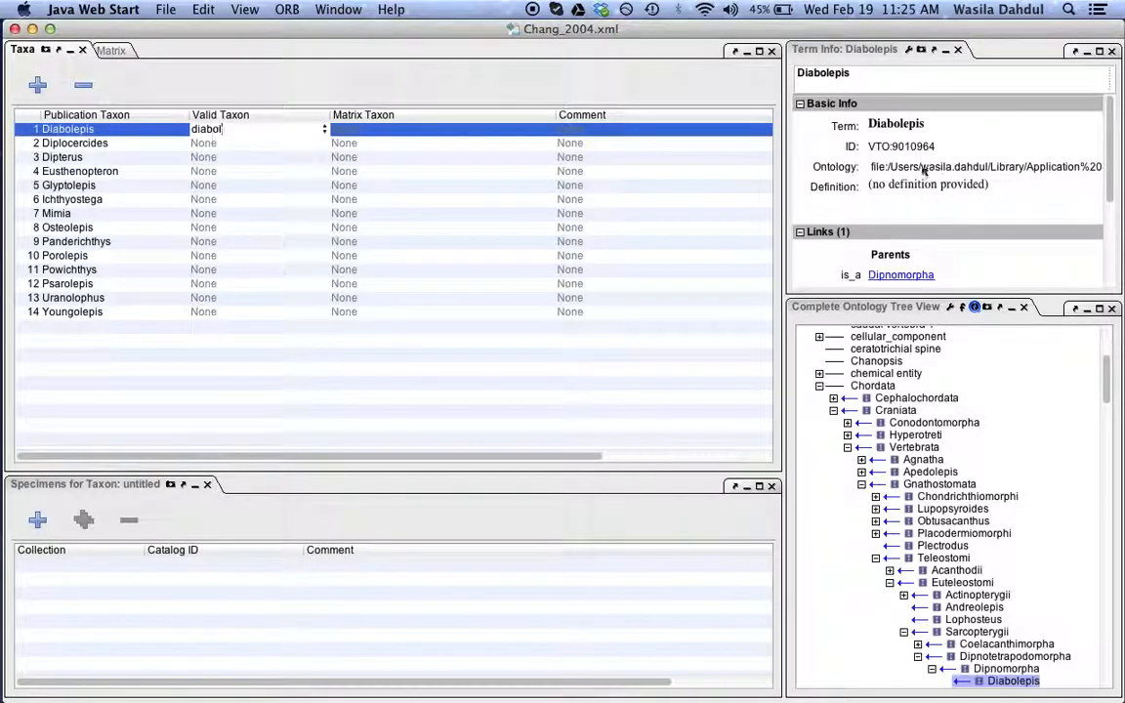
Copy the term name Diabolepis from its term information and enter it as the first taxon's valid taxon
left_click(872, 149)
double_click(872, 149)
left_click(881, 152)
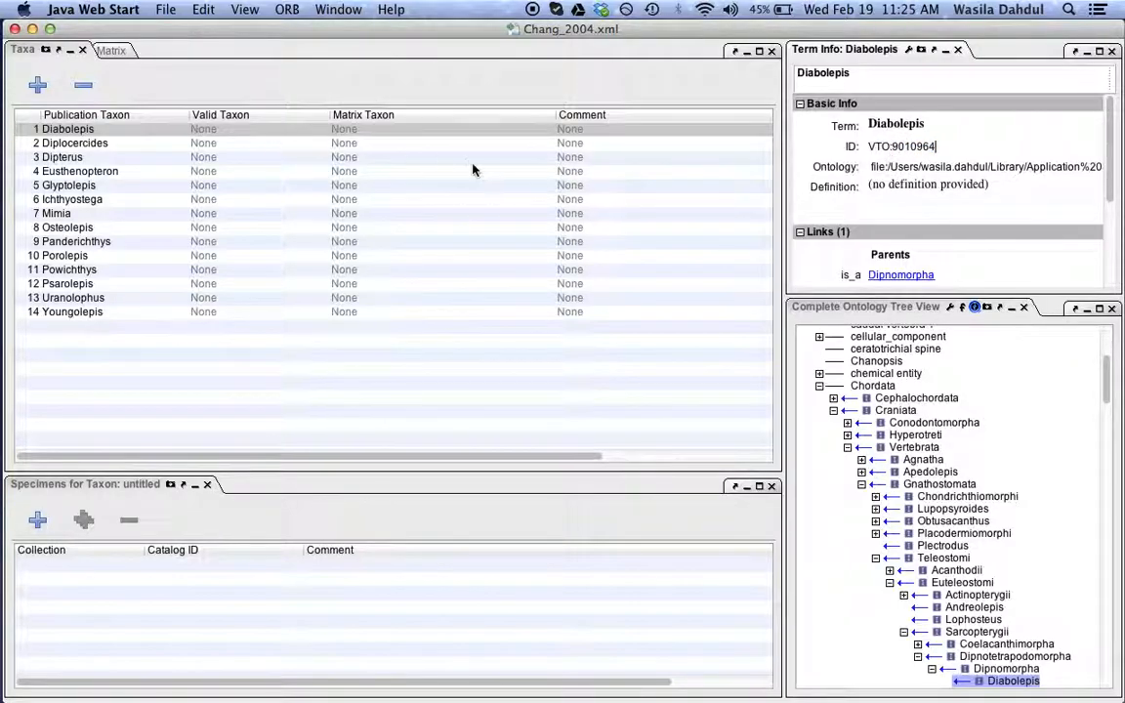
double_click(897, 123)
key("ctrl+c")
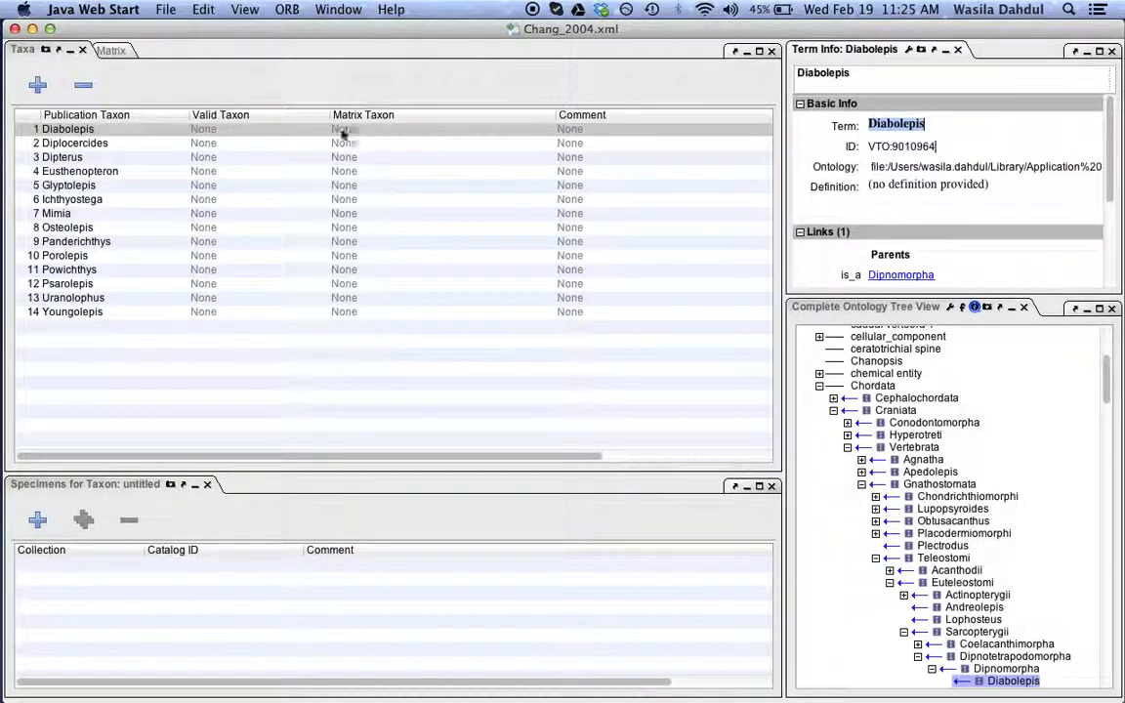
left_click(302, 129)
key("ctrl+v")
left_click(240, 150)
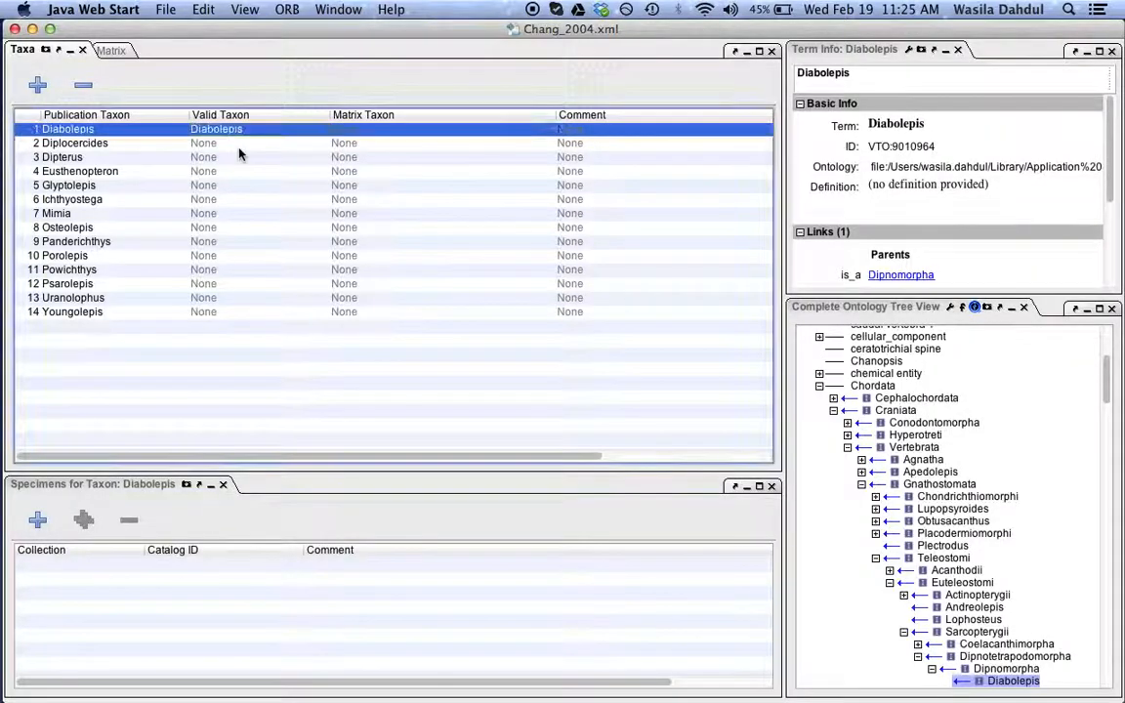
Enable the quick editor for the matrix and set character 2 of Youngolepis to state 0
left_click(105, 51)
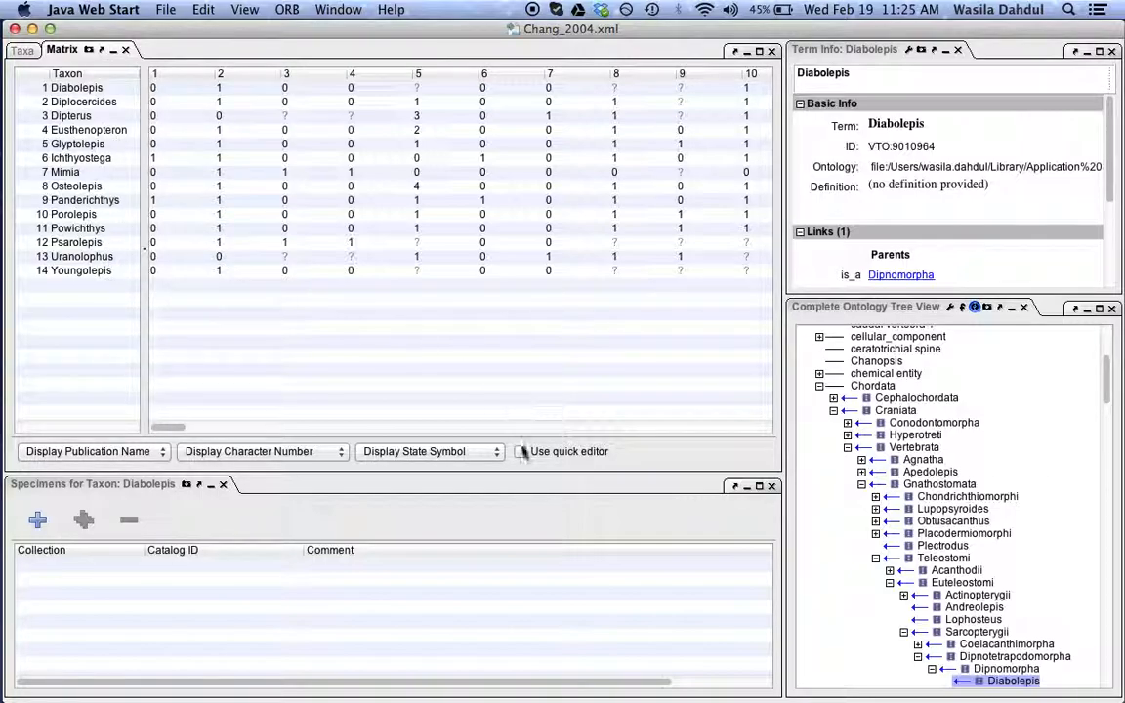
left_click(232, 271)
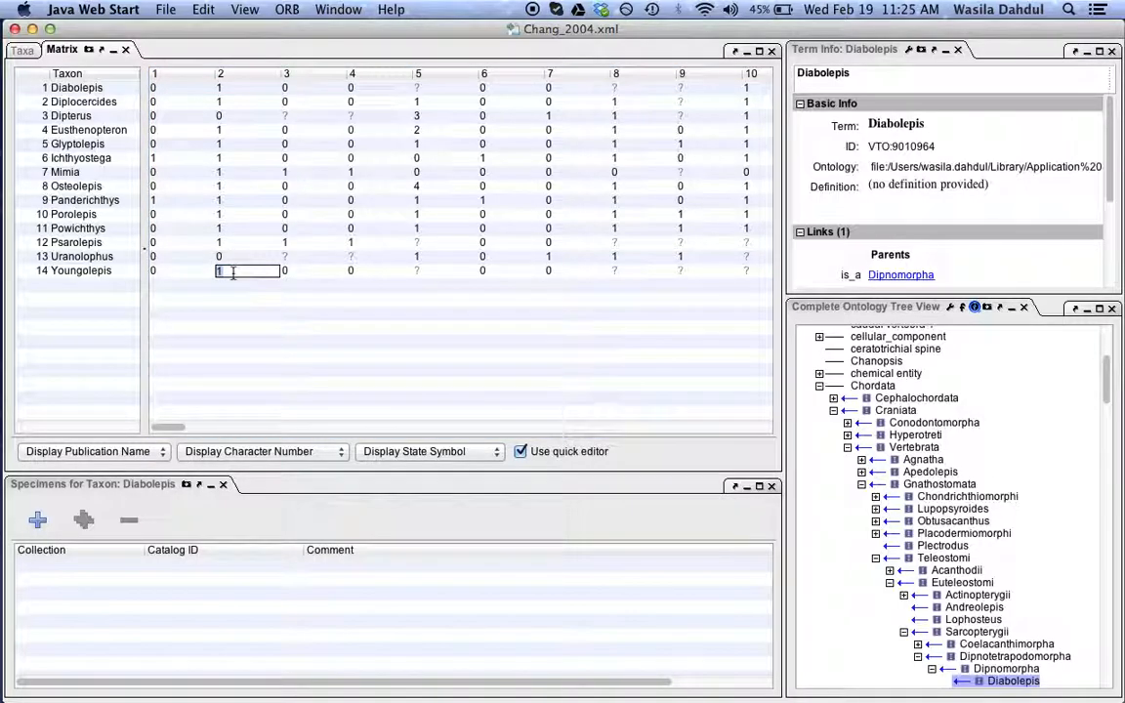
type("0")
key("Return")
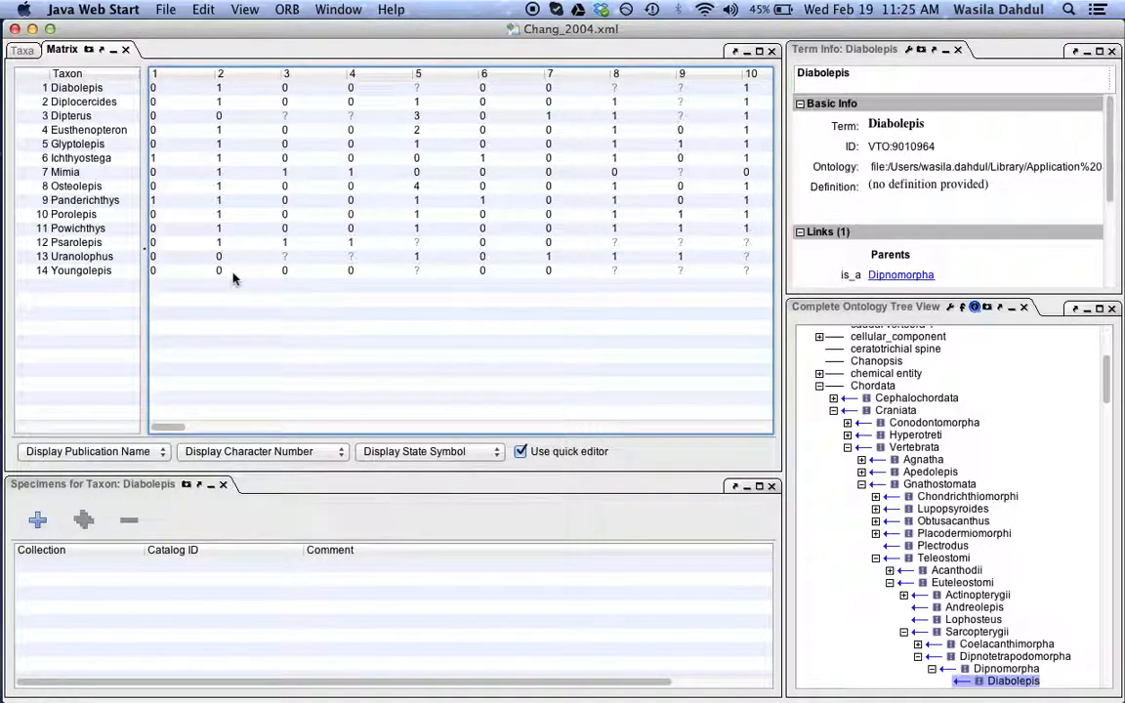
Go back to the taxa list and switch from the Taxon perspective to the Character perspective
left_click(20, 50)
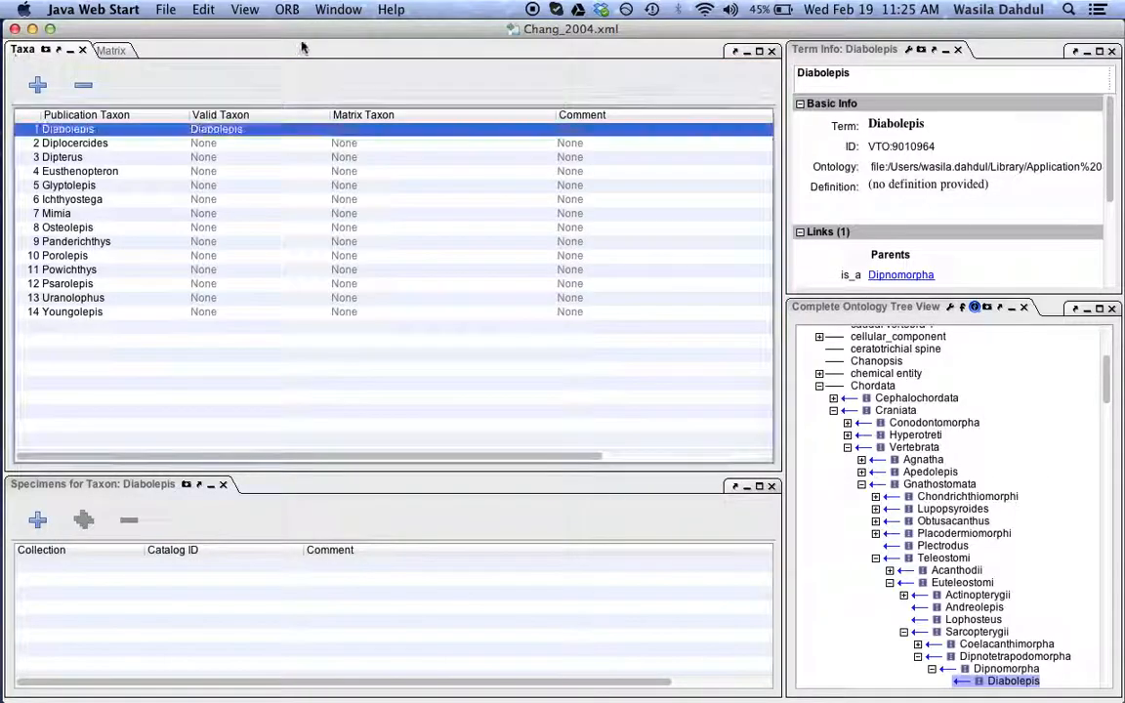
left_click(338, 9)
left_click(355, 49)
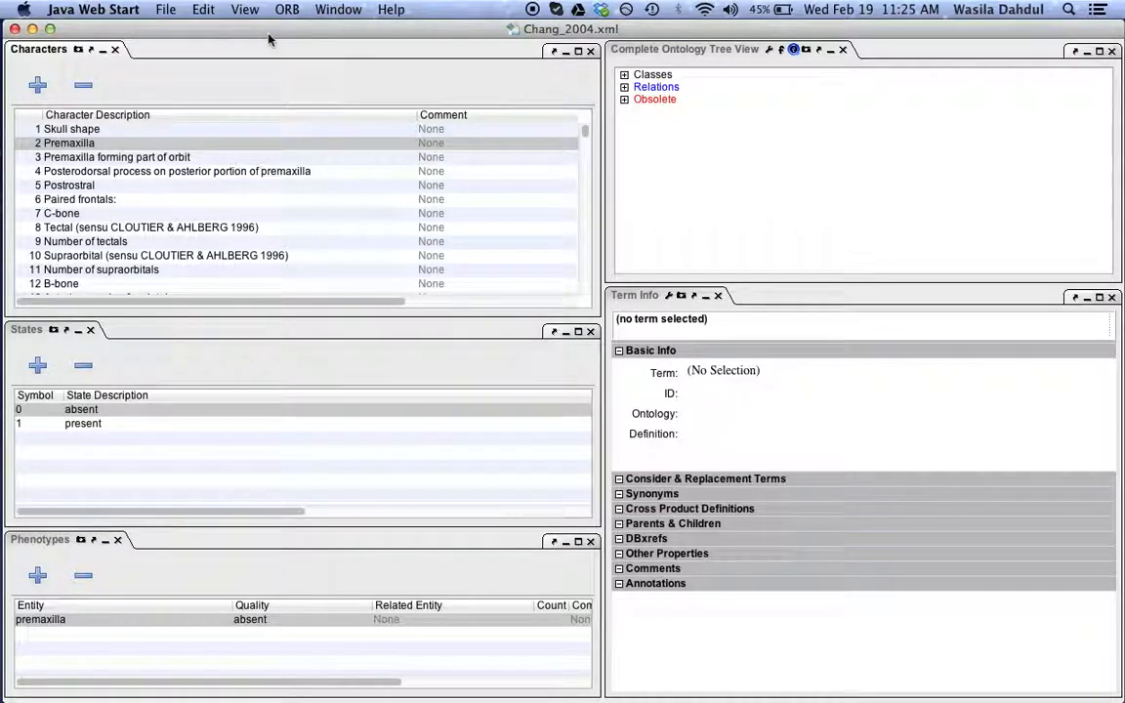
Widen the area with characters, states and phenotypes, and narrow the Character Description column
mouse_move(602, 172)
left_mouse_down()
mouse_move(809, 171)
mouse_move(598, 176)
left_mouse_up()
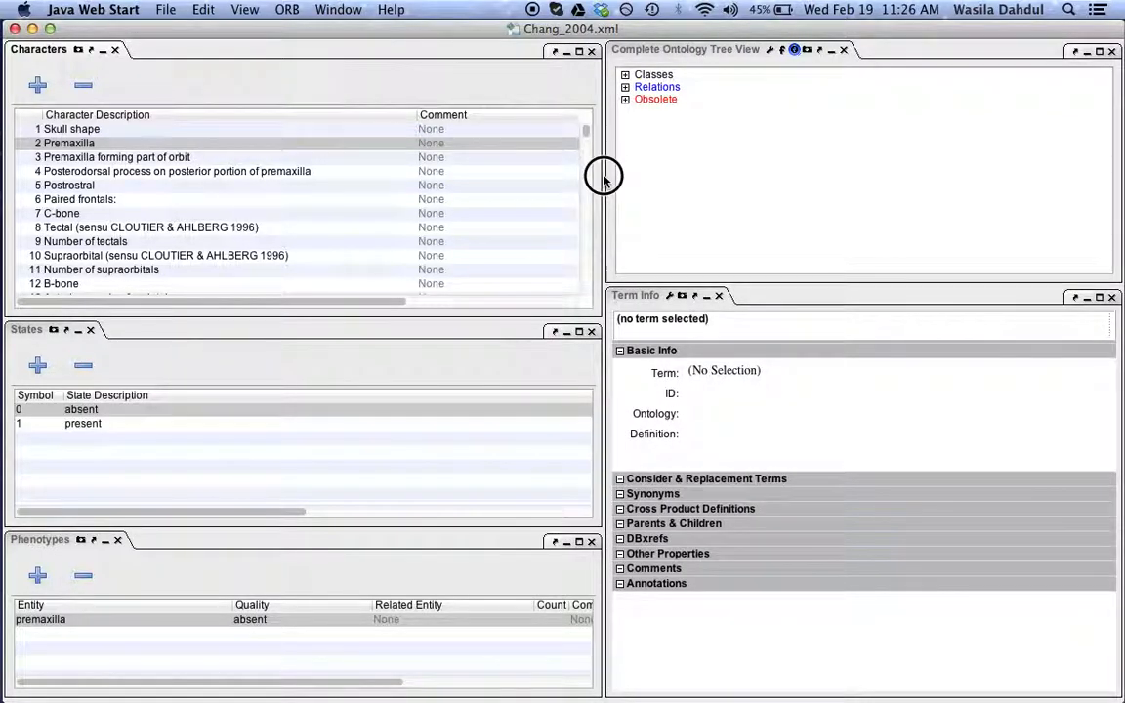
left_click_drag(603, 179, 705, 185)
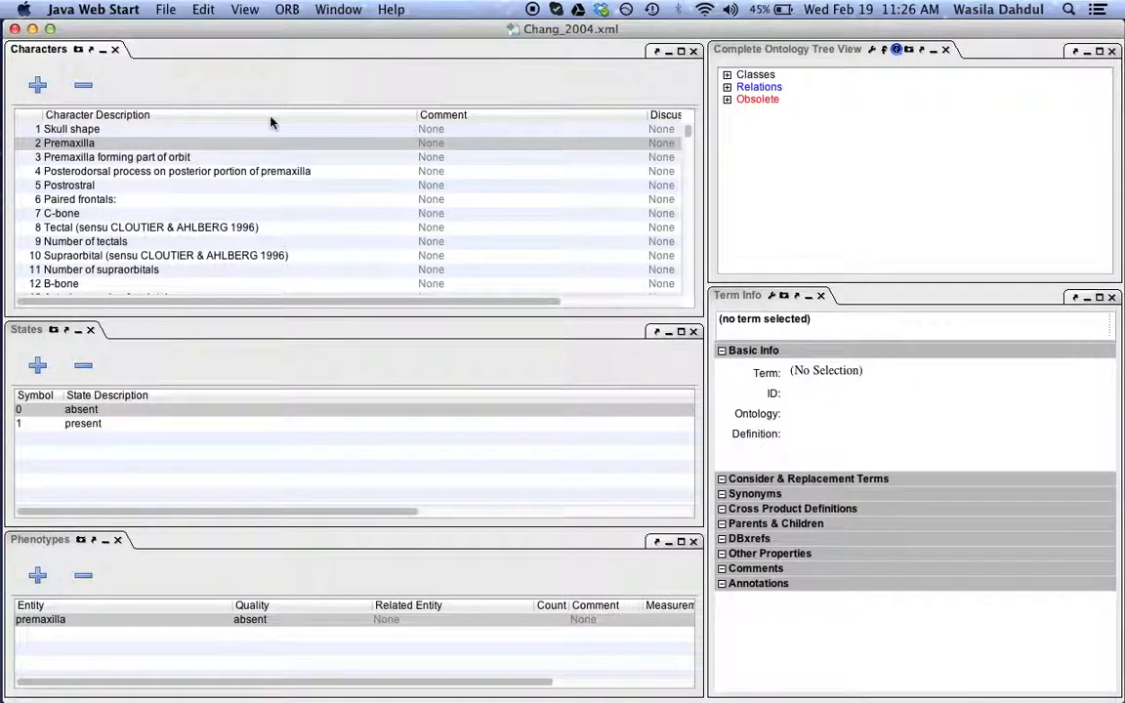
left_click(417, 119)
left_click_drag(417, 118, 360, 143)
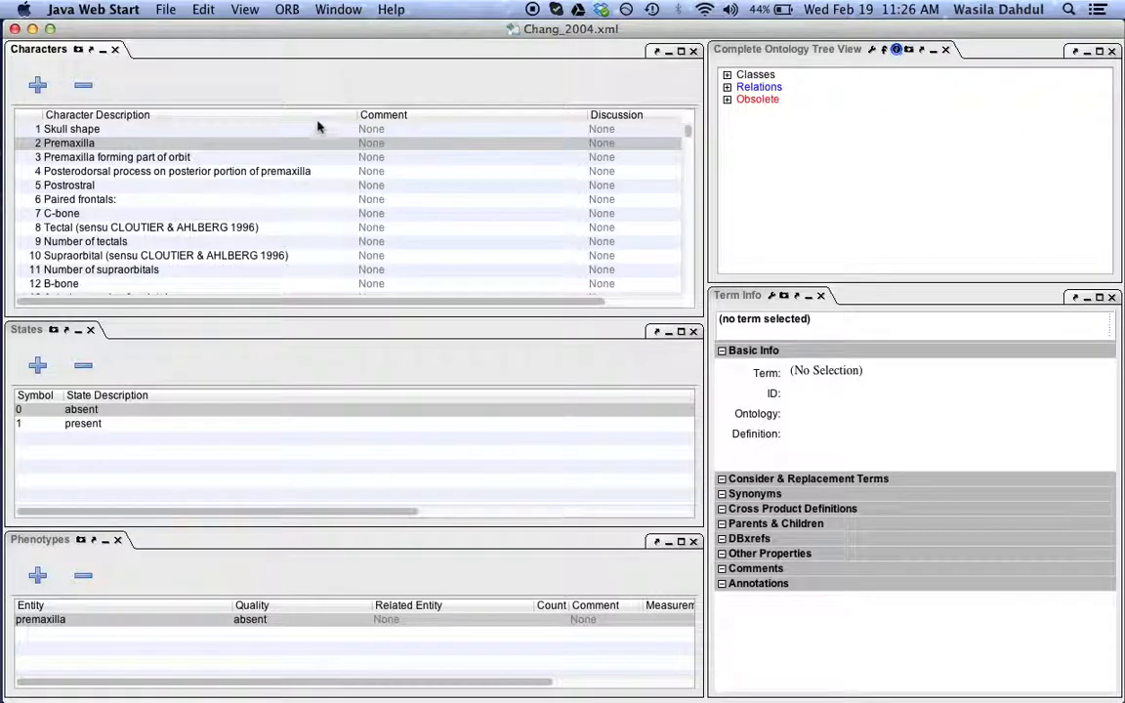
Move the Discussion column ahead of Comment in the characters list, and restore the original column order
left_click_drag(599, 115, 397, 121)
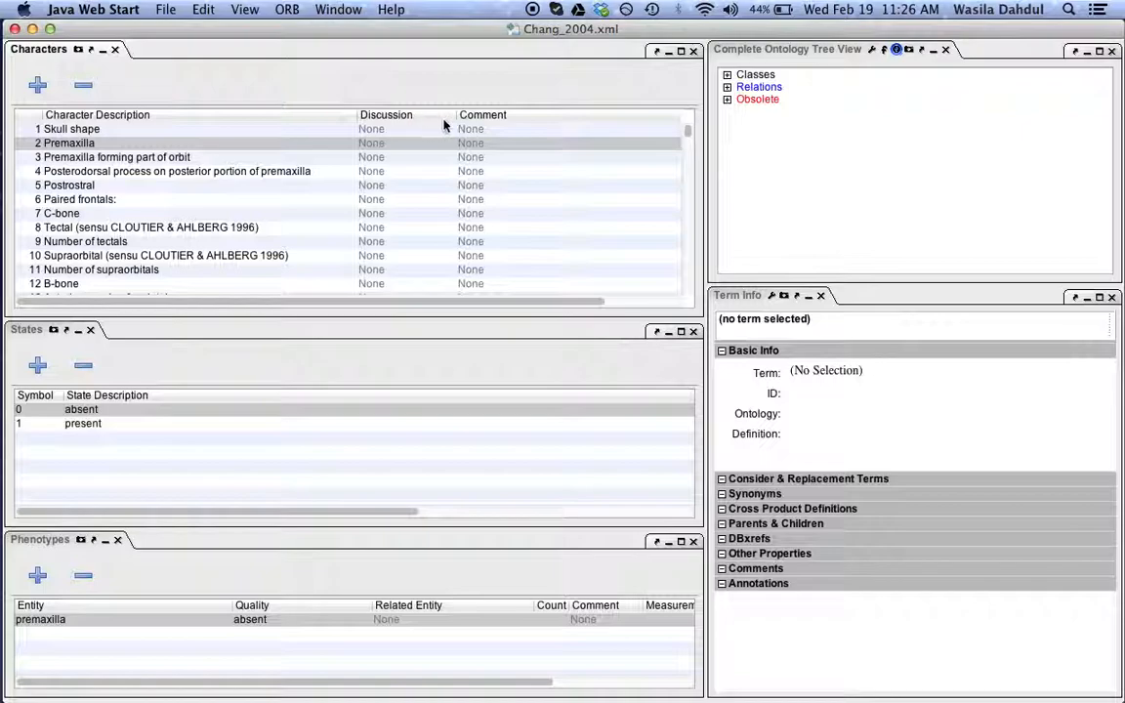
left_click_drag(526, 114, 420, 119)
left_click_drag(332, 114, 405, 97)
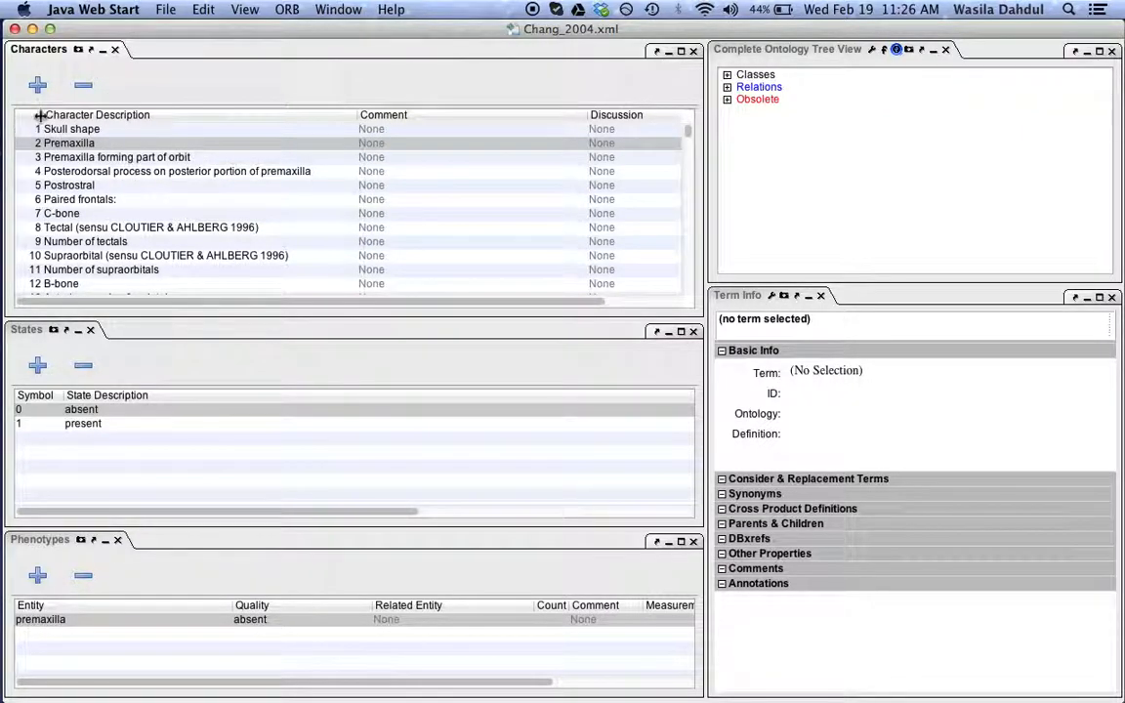
Sort the characters alphabetically by description, browse the sorted list, and return it to ascending character number order
left_click(120, 116)
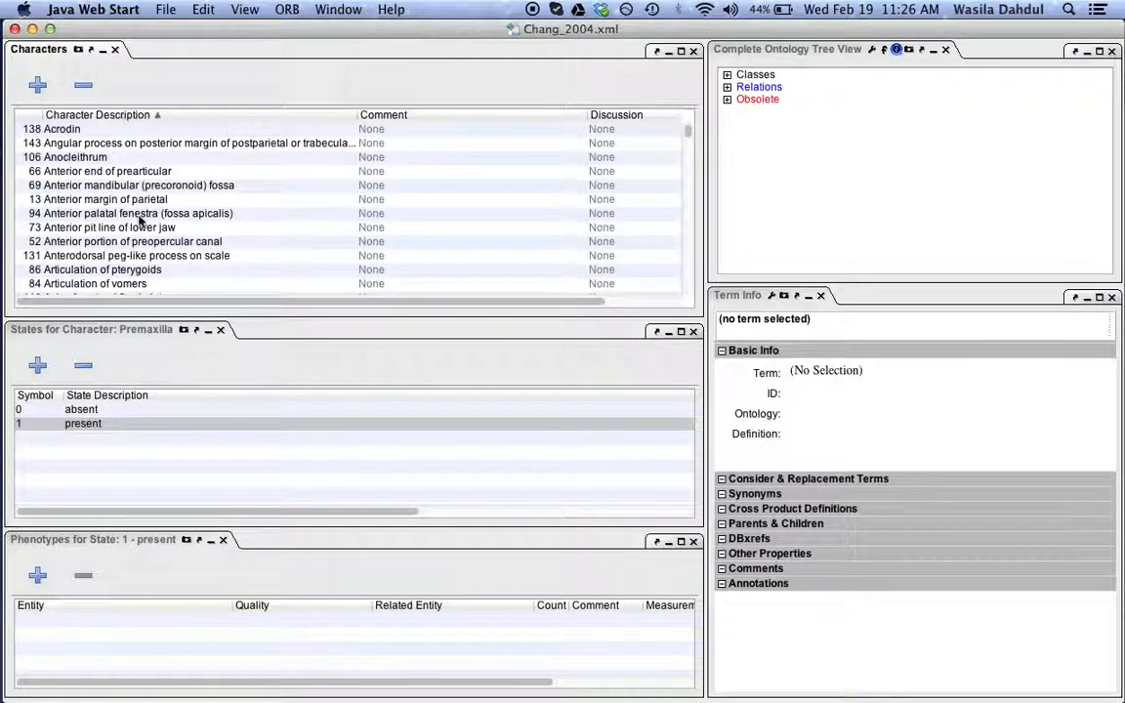
scroll(144, 221, "down", 10)
scroll(142, 221, "up", 8)
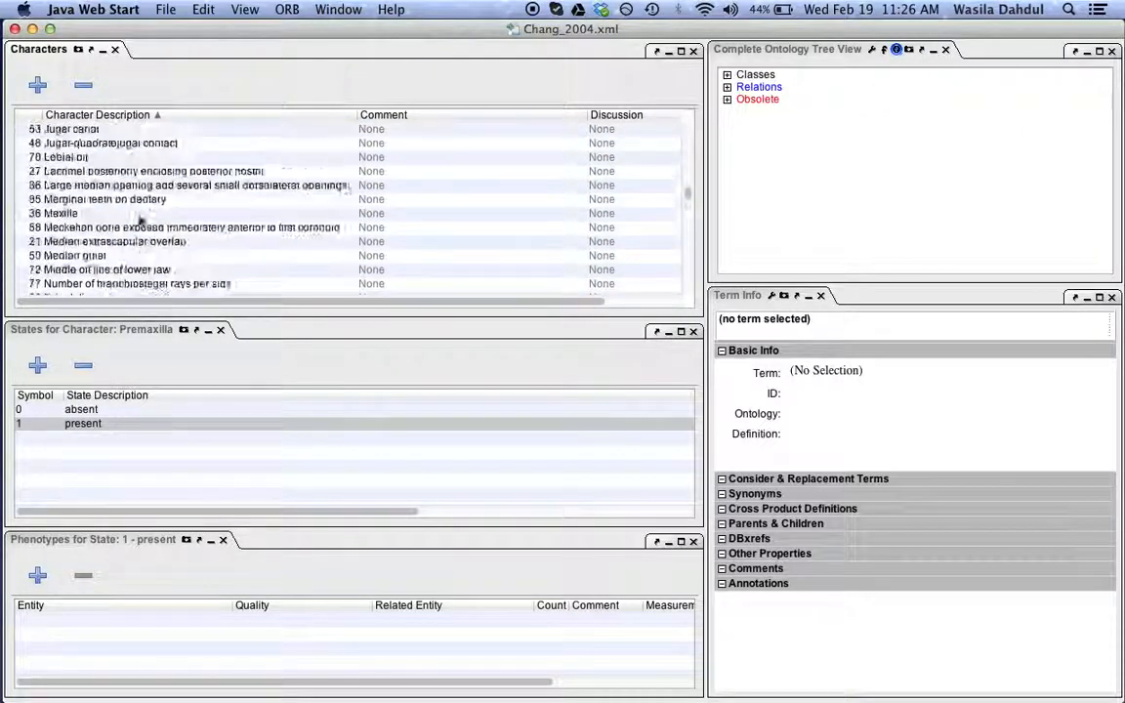
left_click(37, 115)
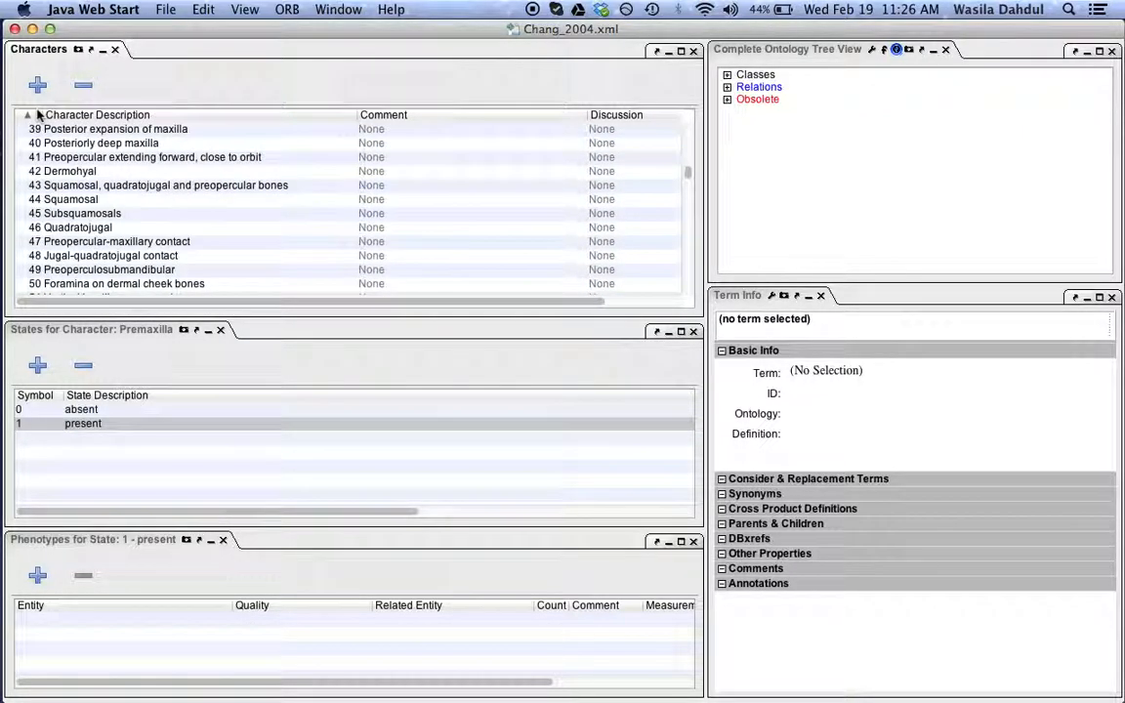
scroll(30, 115, "up", 10)
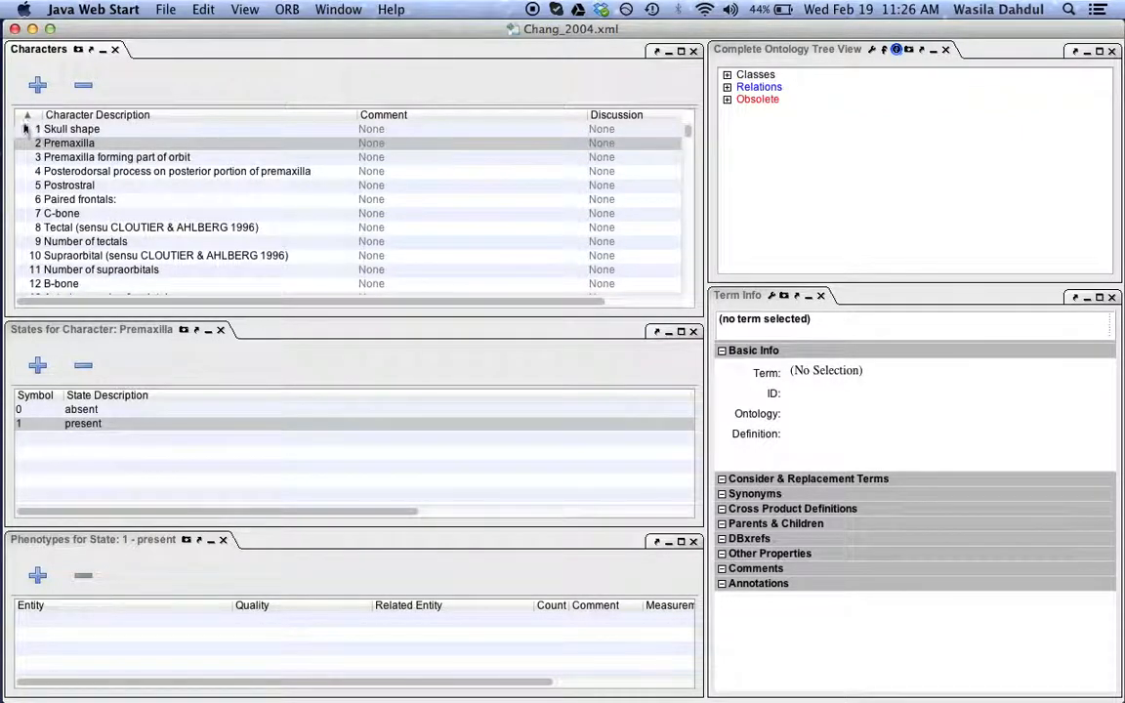